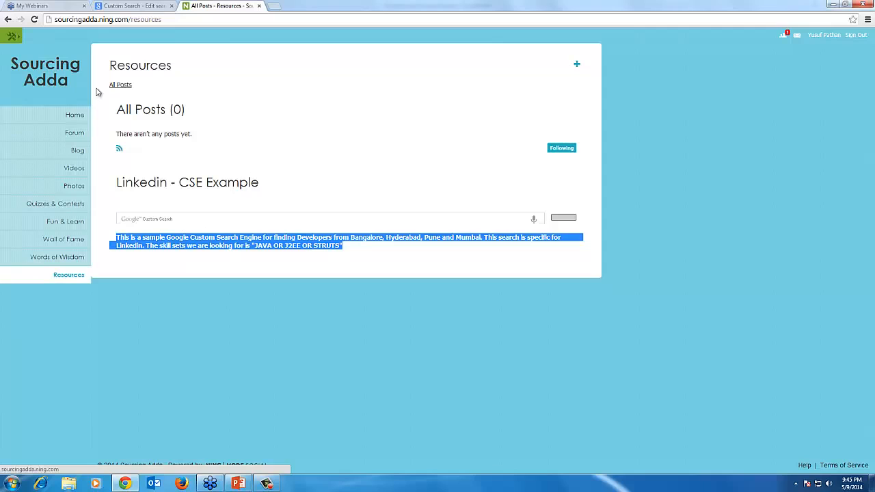
# - Review the sample search engine's description, highlighting its target cities, the LinkedIn site and the skills "JAVA OR J2EE OR STRUTS"
pyautogui.click(163, 217)
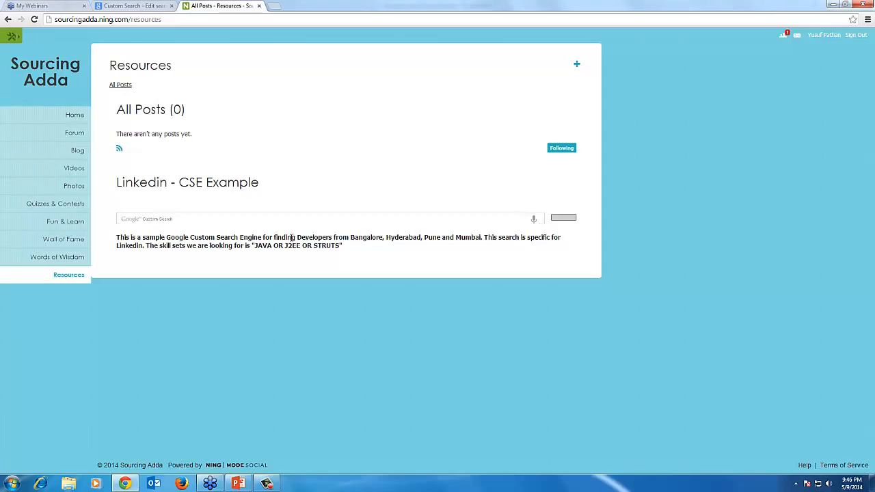
pyautogui.moveTo(274, 237); pyautogui.dragTo(484, 238)
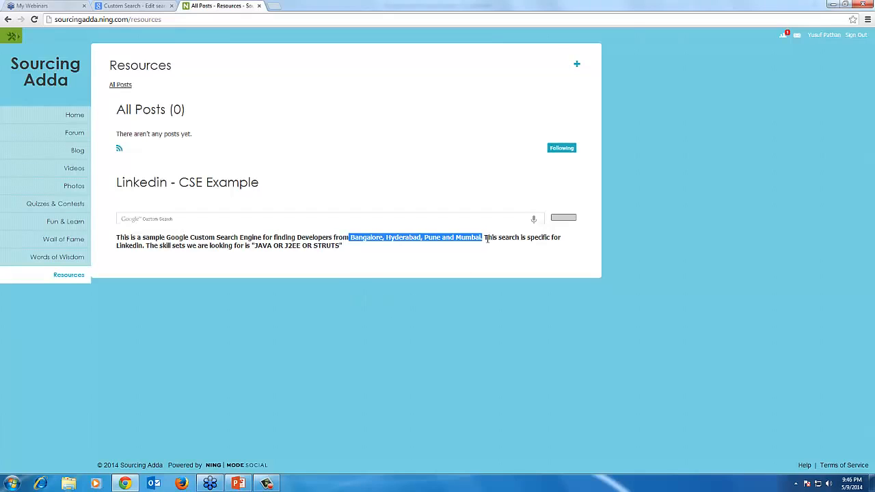
pyautogui.doubleClick(134, 246)
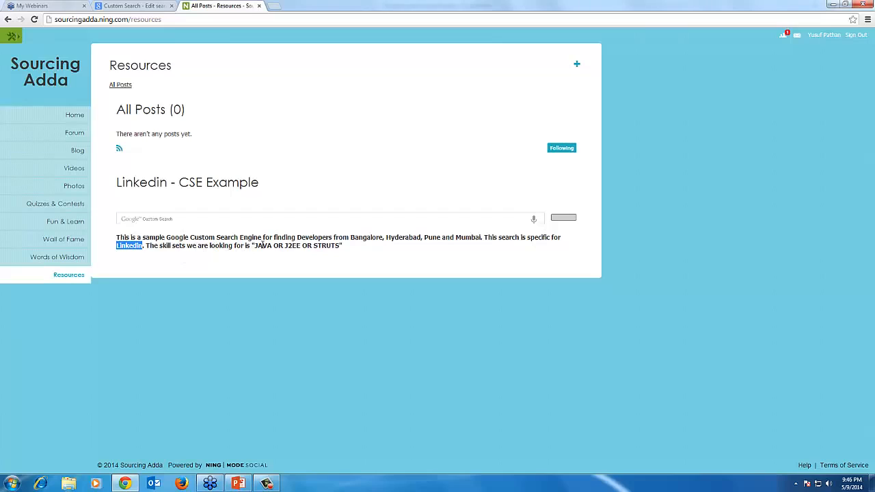
pyautogui.moveTo(254, 244); pyautogui.dragTo(280, 245)
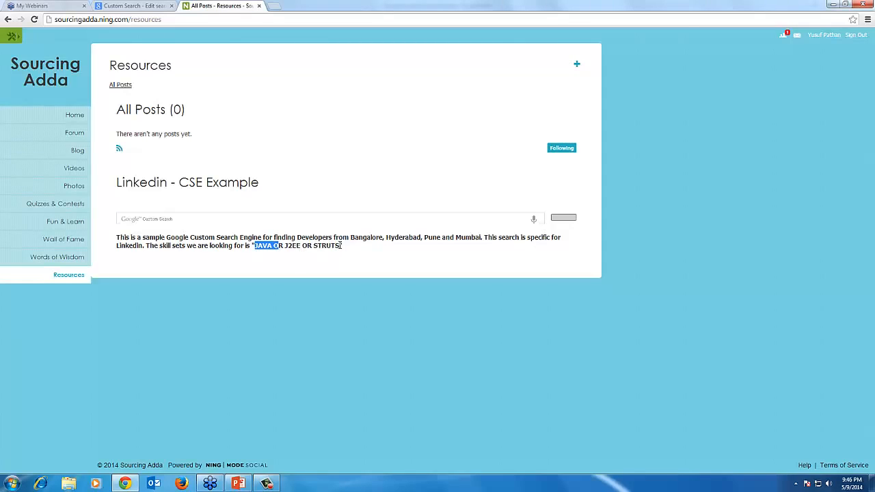
pyautogui.moveTo(341, 246); pyautogui.dragTo(254, 247)
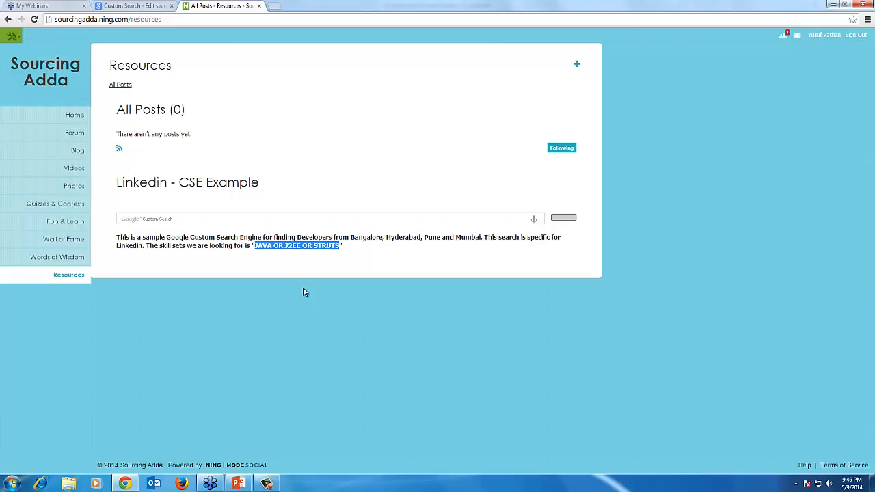
# - Search the LinkedIn custom search engine for "android" and maximize the results window
pyautogui.click(166, 218)
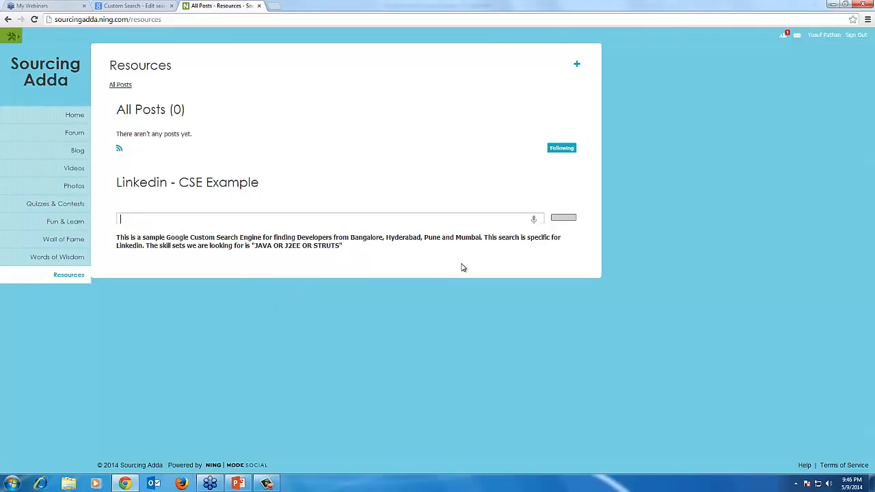
pyautogui.write('android')
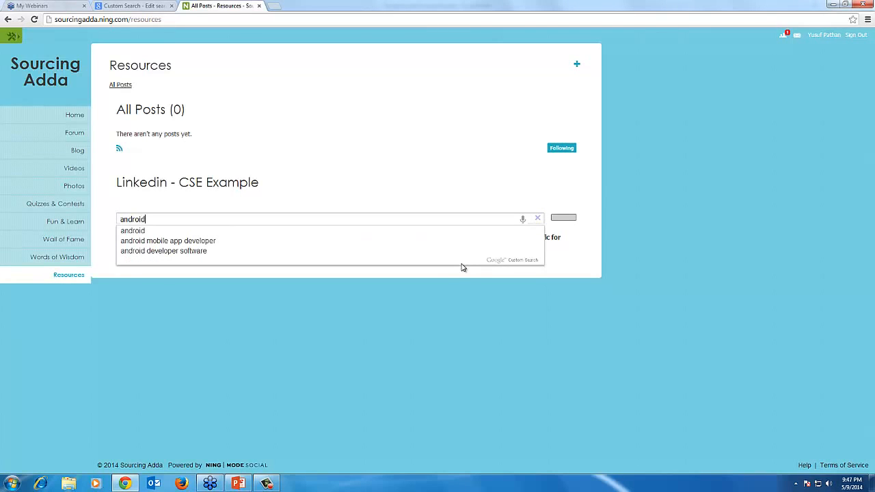
pyautogui.press('Return')
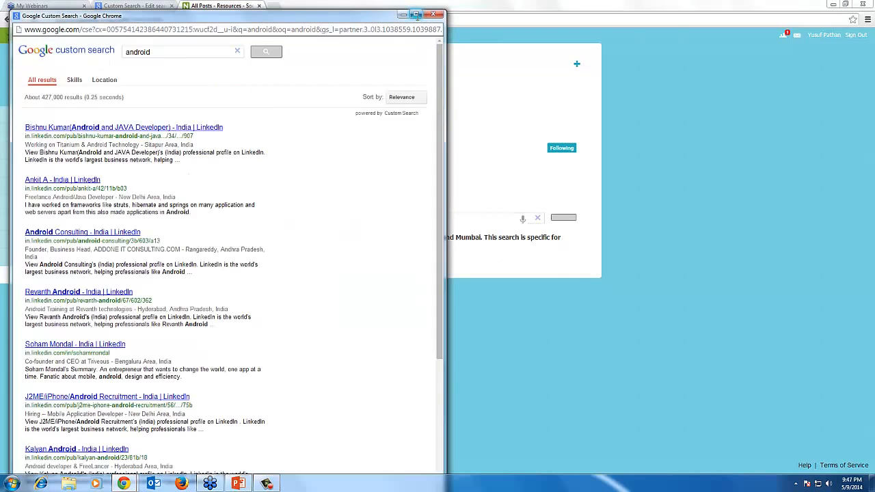
pyautogui.click(416, 14)
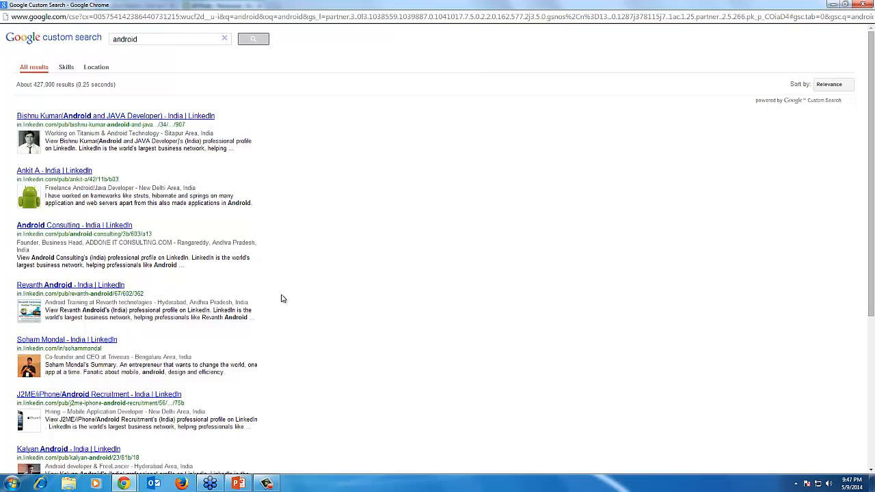
# - Look through the first page of unrefined results for android down to the page numbers and back
pyautogui.scroll(-1, 283, 299)
pyautogui.scroll(1, 276, 302)
pyautogui.scroll(-4, 274, 301)
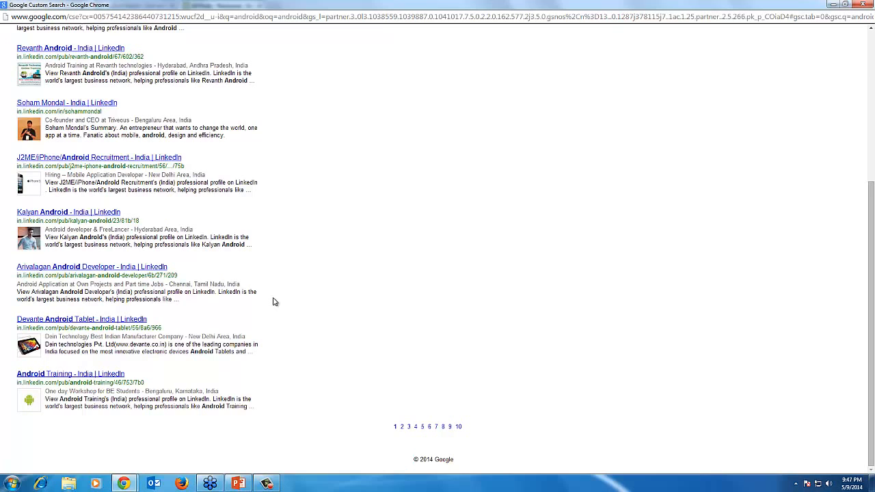
pyautogui.scroll(4, 273, 301)
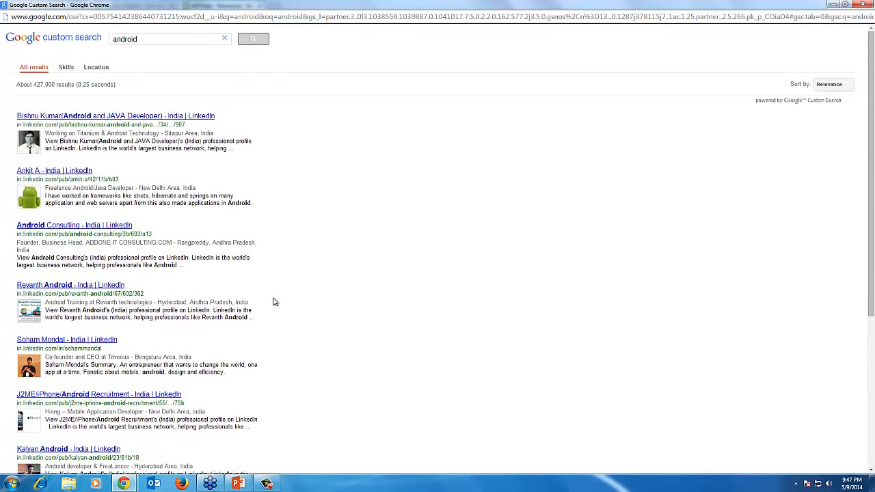
# - Compare the Skills and Location refinements of the android results, ending on Skills
pyautogui.click(64, 68)
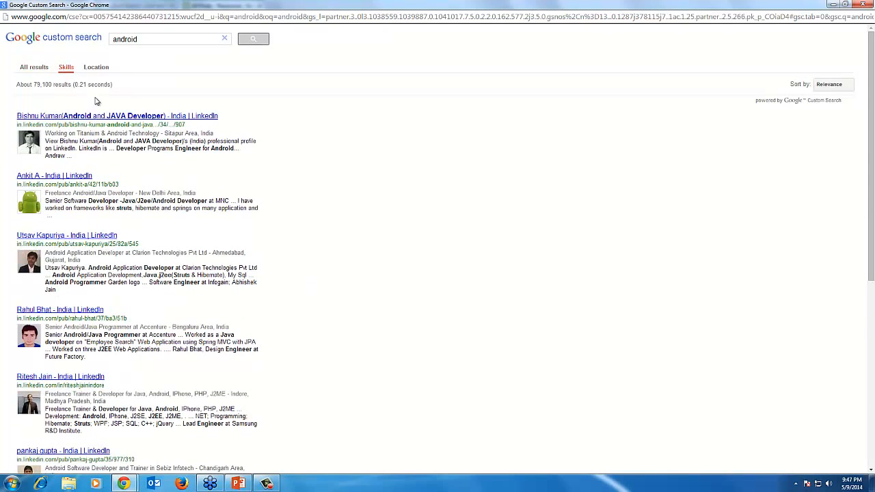
pyautogui.click(95, 68)
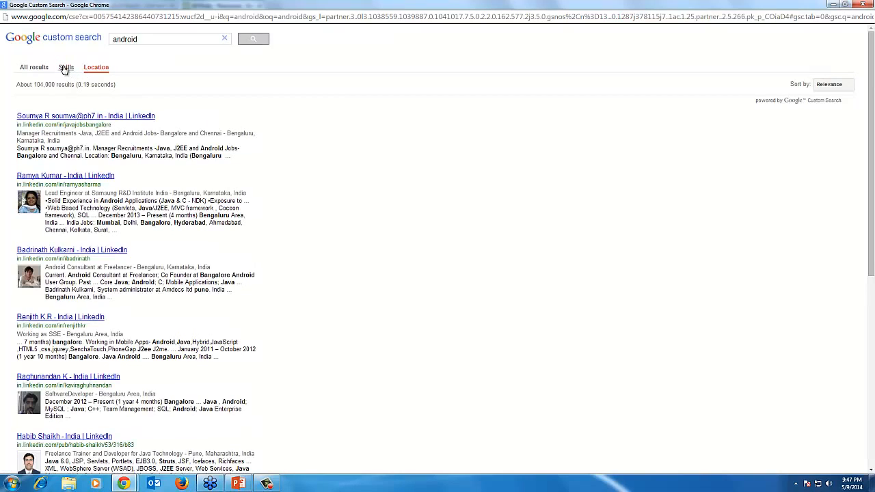
pyautogui.click(65, 66)
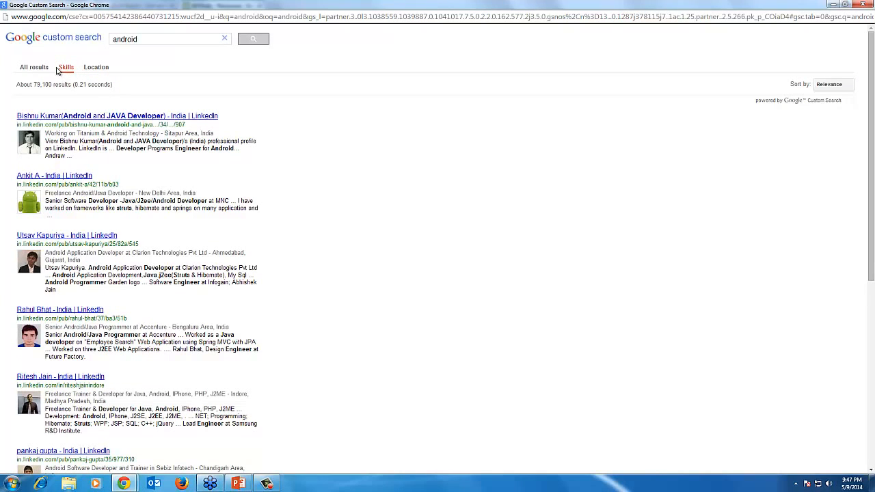
pyautogui.doubleClick(66, 67)
# - Examine the first Skills result for the keywords JAVA, Engineer and Developer alongside the search term
pyautogui.scroll(-1, 87, 148)
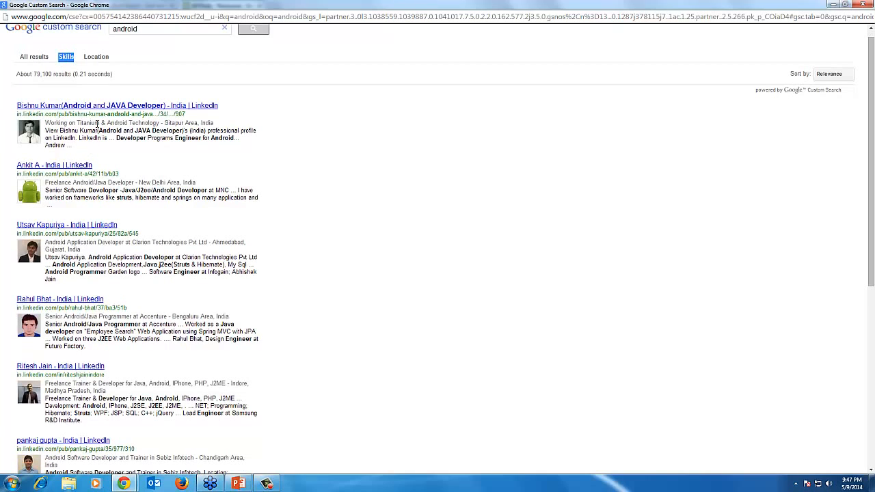
pyautogui.doubleClick(123, 29)
pyautogui.doubleClick(142, 130)
pyautogui.scroll(-1, 172, 140)
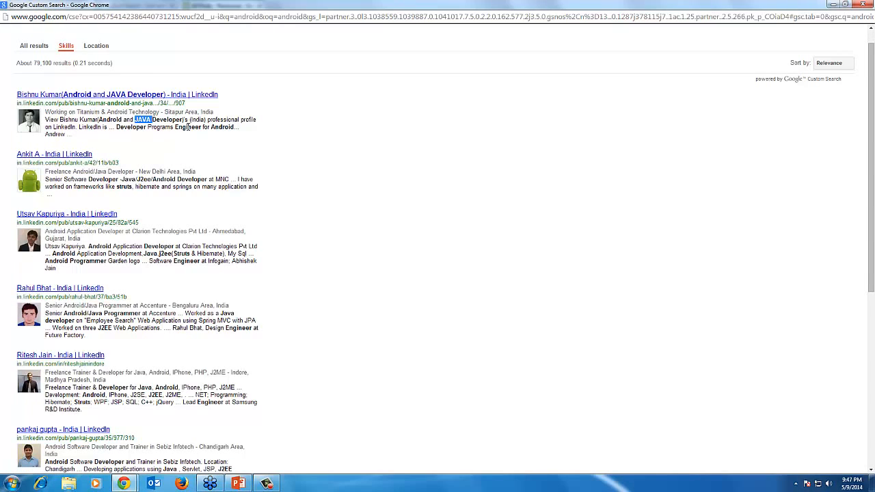
pyautogui.doubleClick(188, 127)
pyautogui.doubleClick(132, 128)
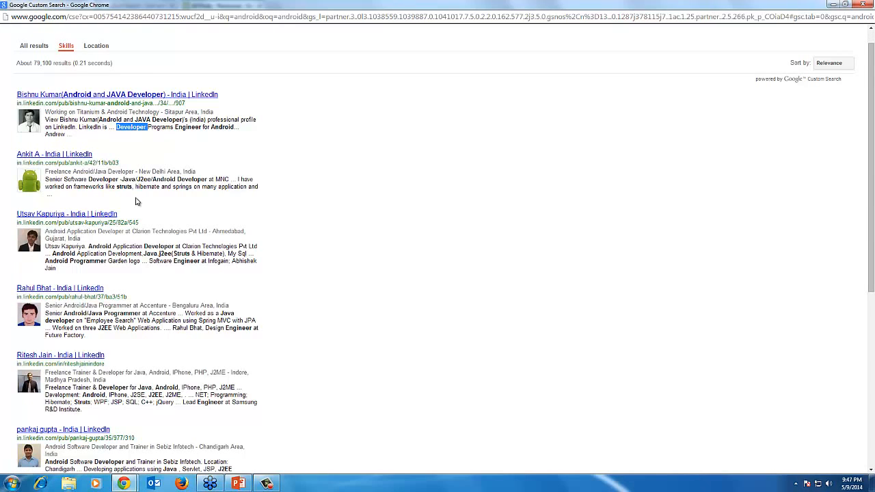
# - Look through the rest of the Skills results, checking the fourth profile's snippet for Java, J2EE and Android
pyautogui.scroll(-2, 117, 191)
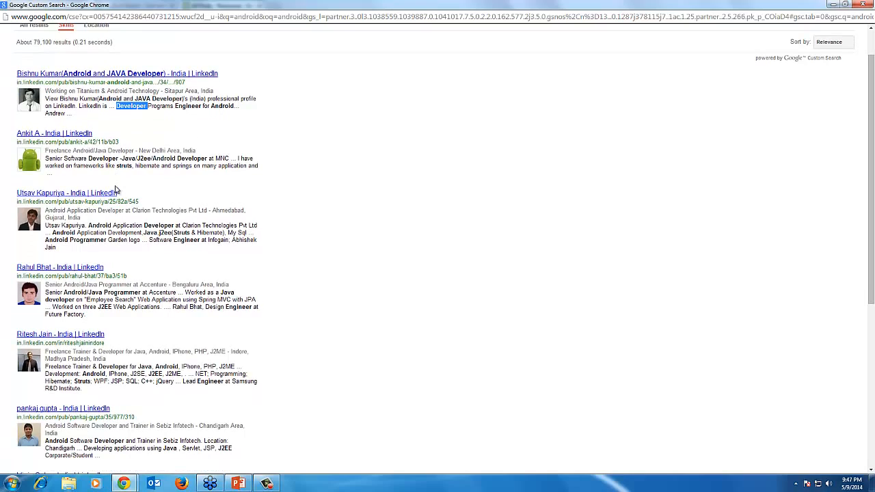
pyautogui.scroll(-5, 119, 196)
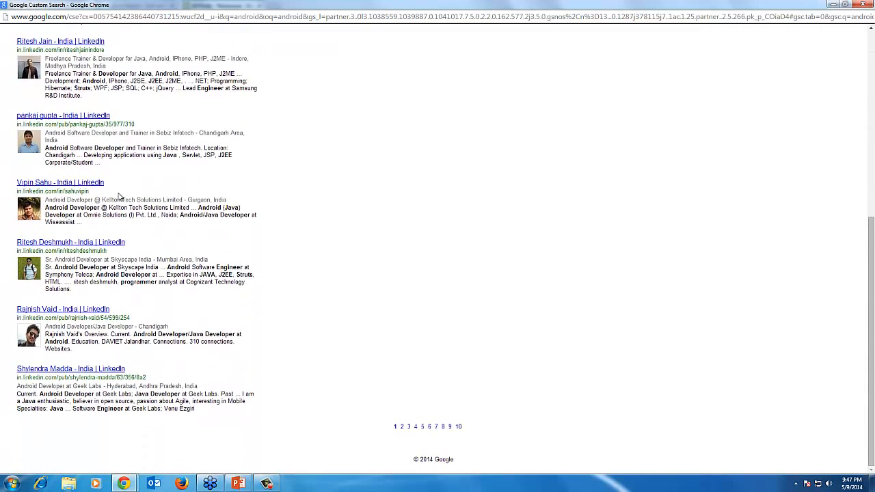
pyautogui.scroll(3, 119, 196)
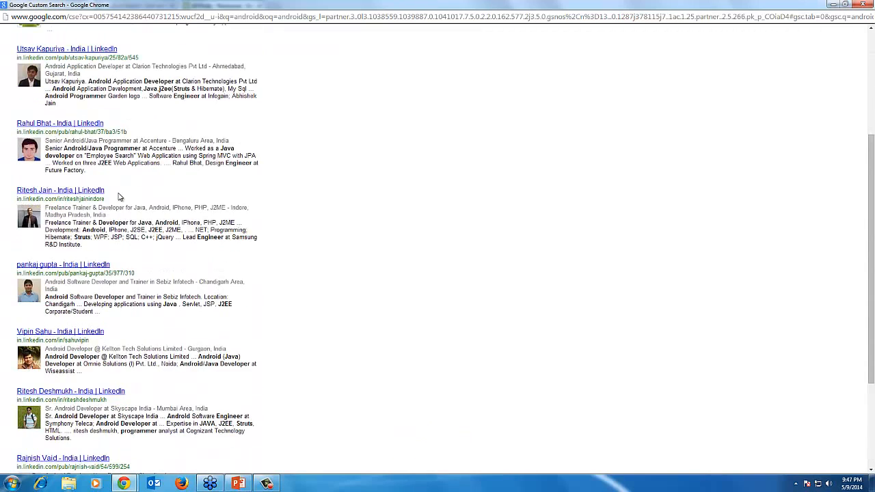
pyautogui.scroll(3, 119, 196)
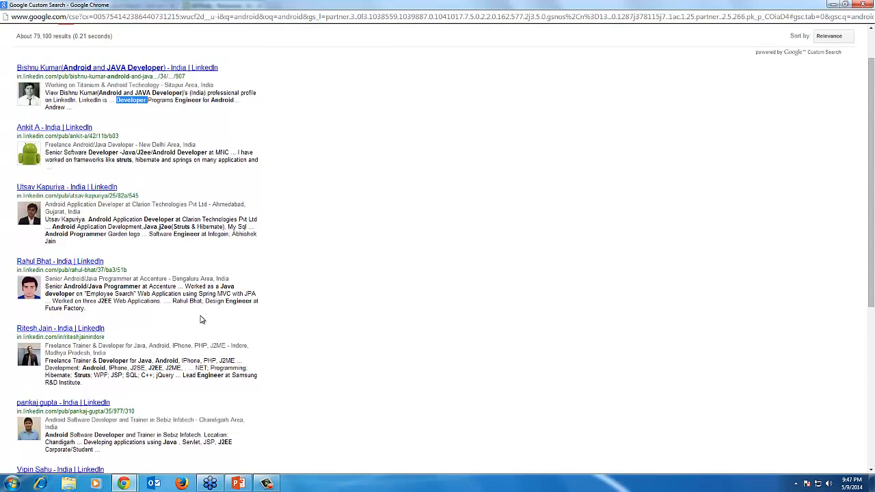
pyautogui.doubleClick(227, 286)
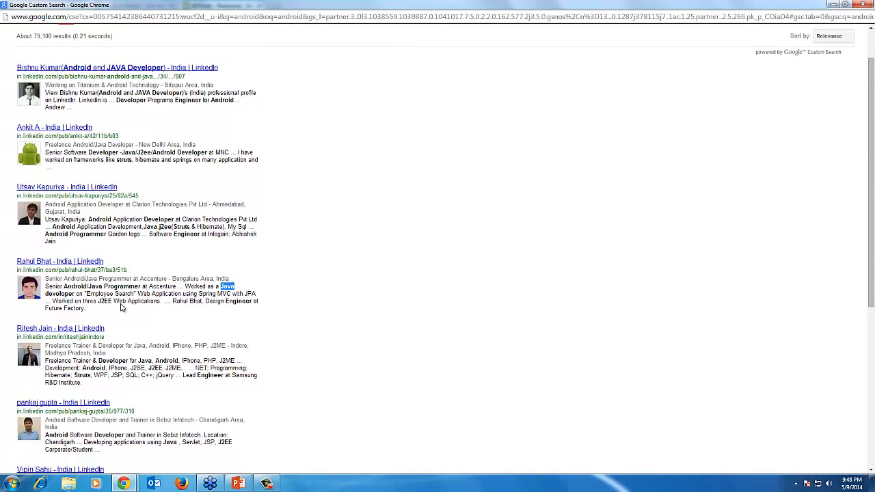
pyautogui.doubleClick(106, 300)
pyautogui.doubleClick(68, 288)
pyautogui.scroll(1, 121, 198)
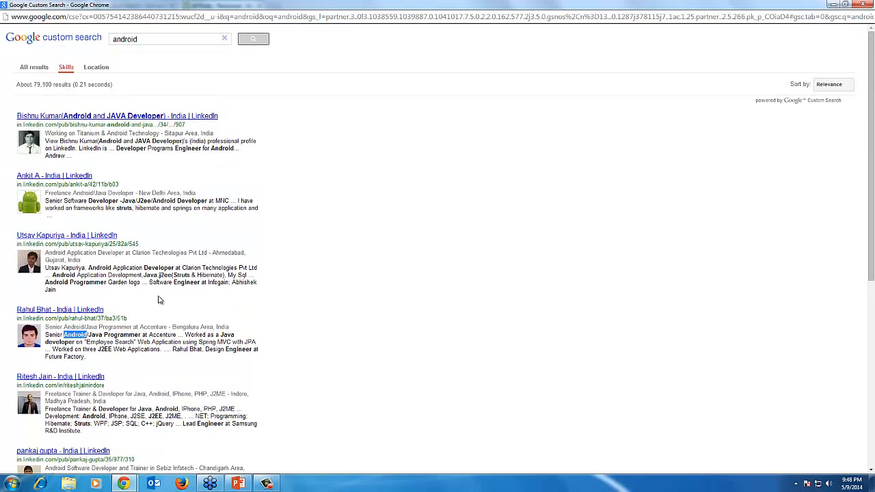
pyautogui.scroll(-3, 160, 303)
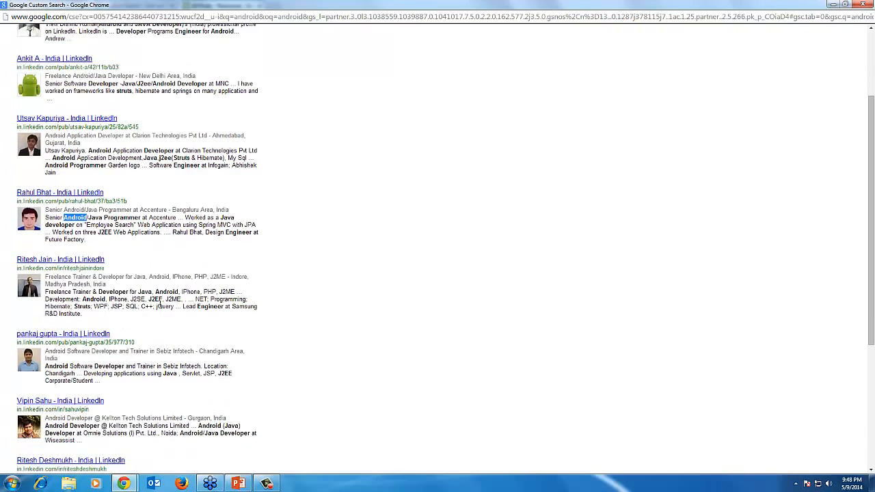
pyautogui.scroll(2, 162, 311)
pyautogui.scroll(1, 162, 311)
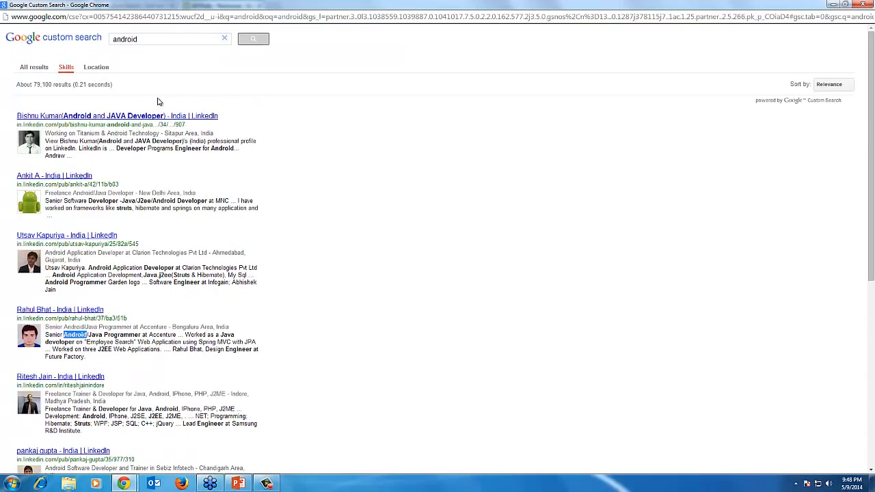
# - Refine the results by Location and check the first profile for Java, J2EE and Android against the search term
pyautogui.click(103, 68)
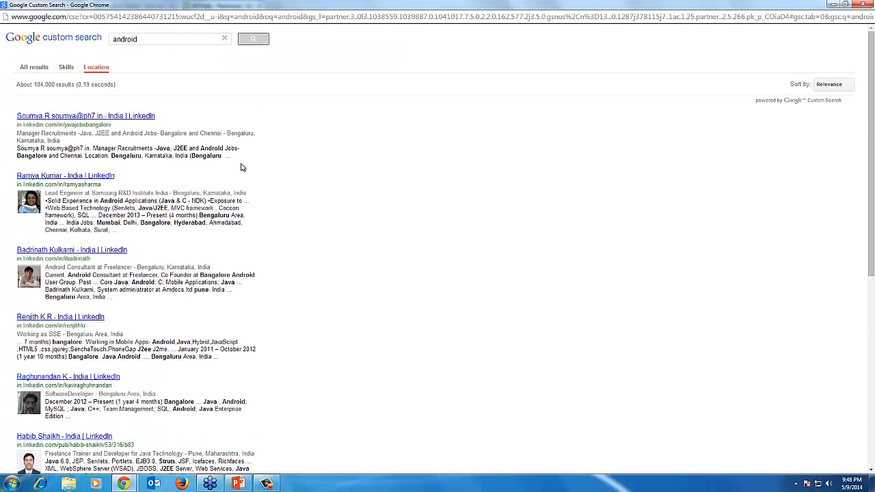
pyautogui.doubleClick(162, 148)
pyautogui.doubleClick(179, 150)
pyautogui.doubleClick(208, 149)
pyautogui.click(127, 39)
pyautogui.doubleClick(128, 38)
# - Check the cities in the upper Location results, highlighting Bengaluru in the first profiles and Pune further down
pyautogui.moveTo(162, 134); pyautogui.dragTo(255, 135)
pyautogui.moveTo(174, 194); pyautogui.dragTo(199, 195)
pyautogui.scroll(-1, 180, 253)
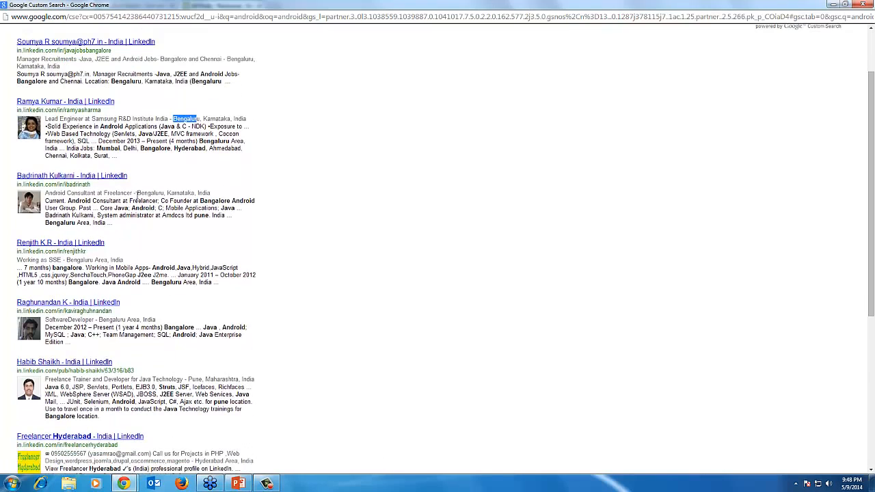
pyautogui.moveTo(142, 193); pyautogui.dragTo(155, 193)
pyautogui.scroll(-1, 141, 255)
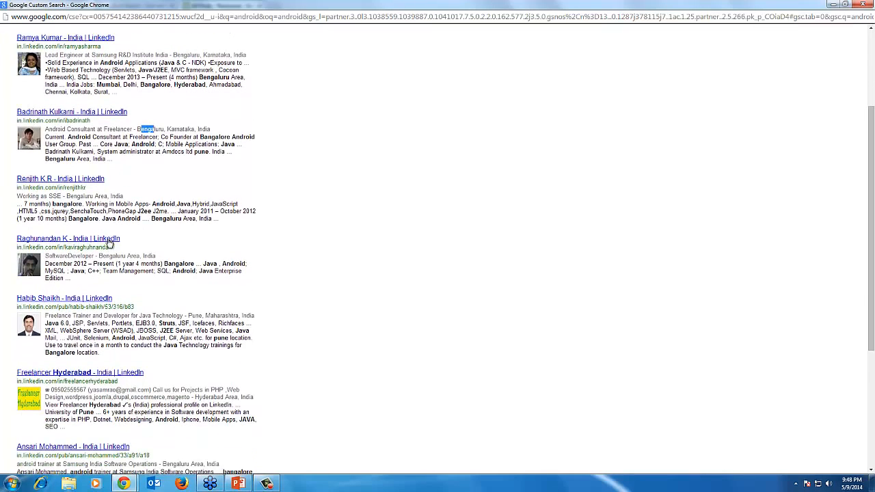
pyautogui.scroll(-1, 136, 266)
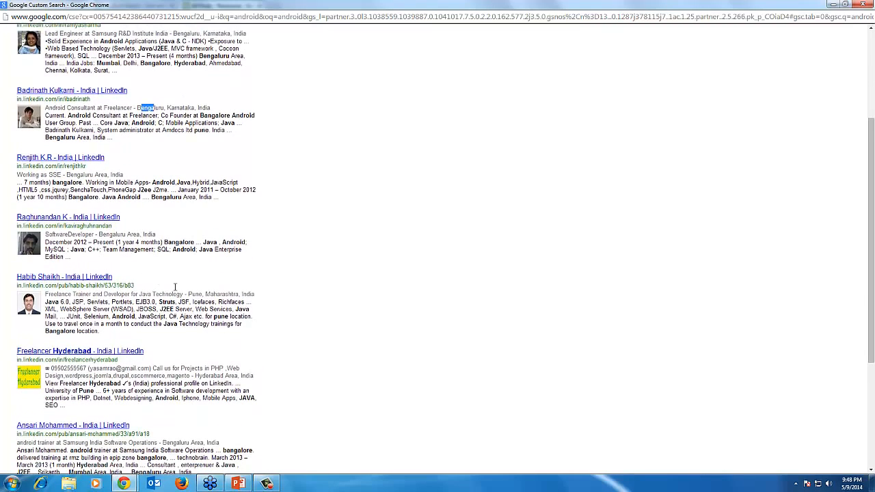
pyautogui.doubleClick(194, 295)
# - Check the remaining Location results for Hyderabad, Bengaluru and Pune, and close the search results window
pyautogui.scroll(-1, 189, 352)
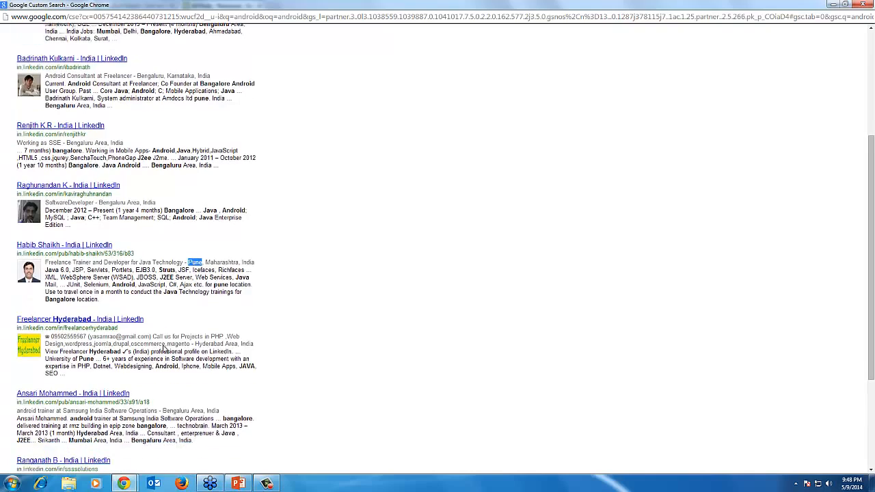
pyautogui.scroll(-1, 195, 319)
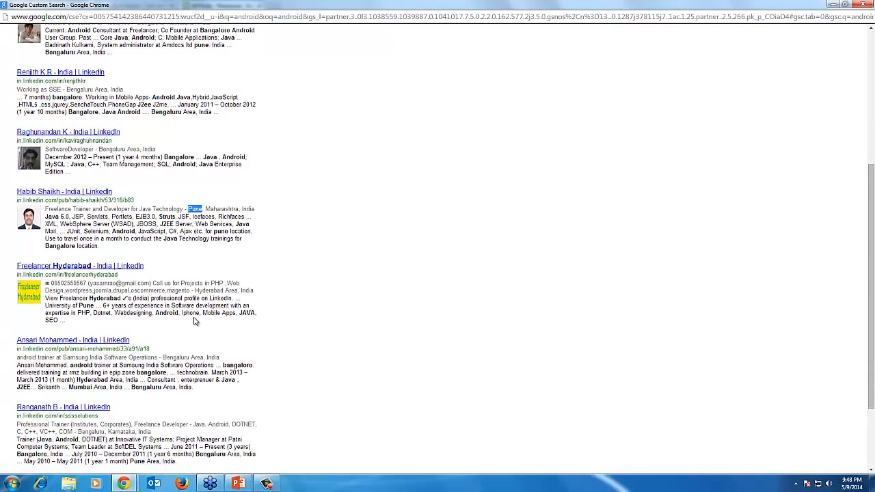
pyautogui.doubleClick(209, 290)
pyautogui.scroll(-1, 154, 354)
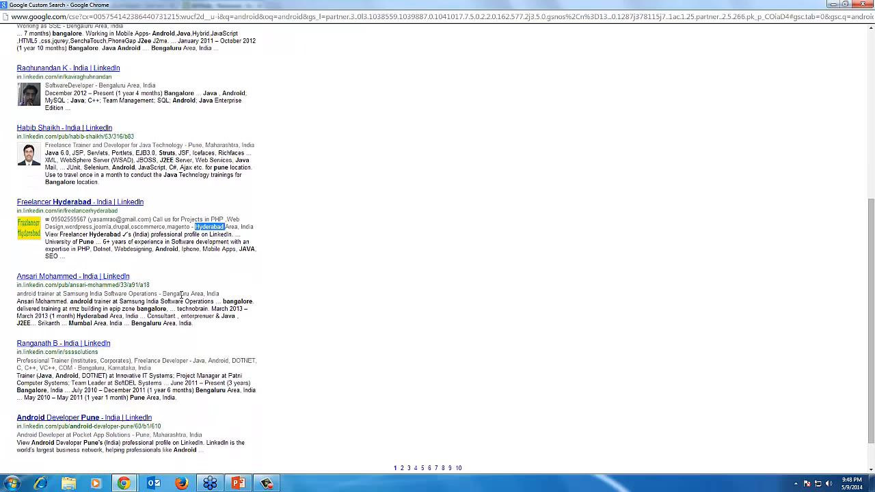
pyautogui.doubleClick(181, 294)
pyautogui.scroll(-2, 200, 349)
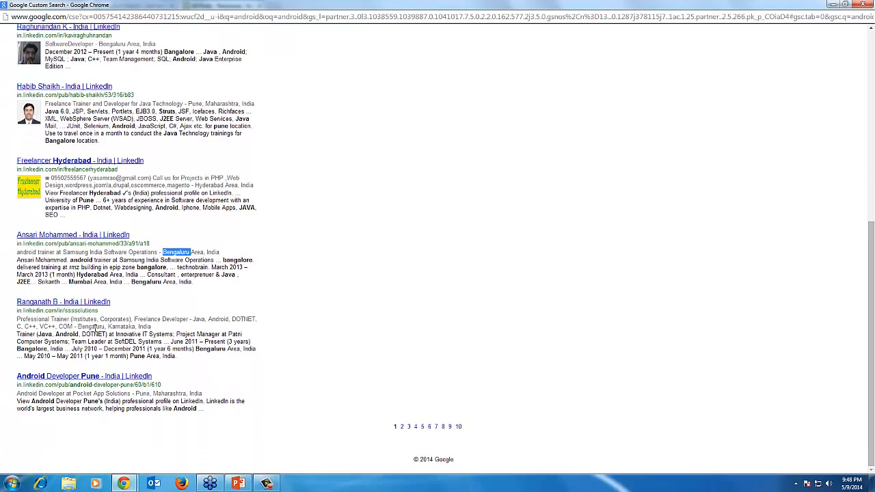
pyautogui.doubleClick(93, 328)
pyautogui.doubleClick(147, 394)
pyautogui.scroll(5, 270, 346)
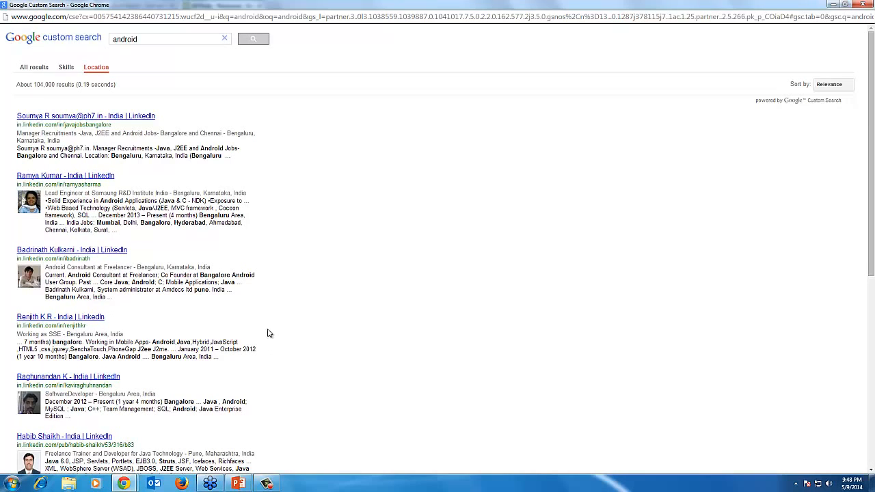
pyautogui.click(862, 5)
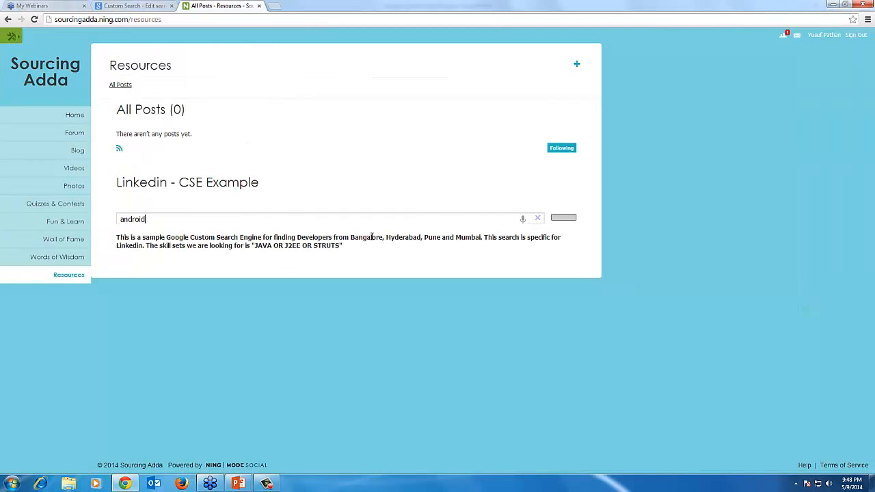
# - Highlight the cities Bangalore, Hyderabad, Pune and Mumbai in the sample search engine's description, and clear the highlight again
pyautogui.moveTo(350, 239); pyautogui.dragTo(481, 238)
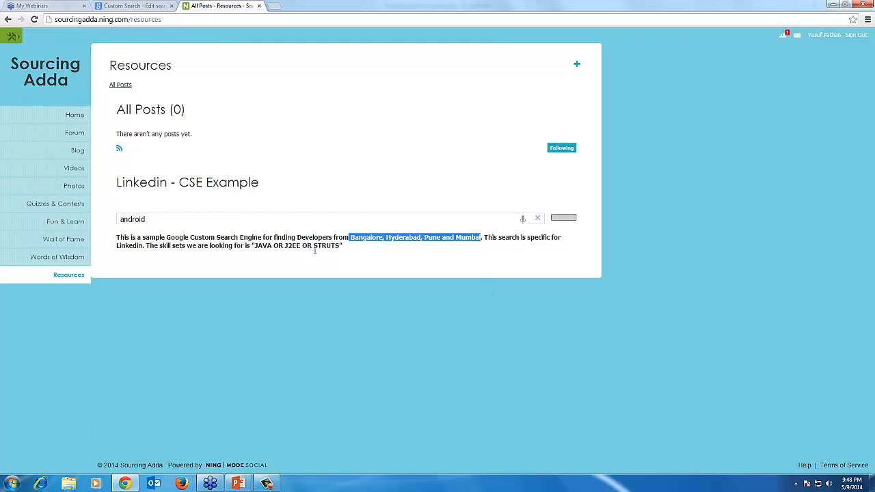
pyautogui.click(156, 217)
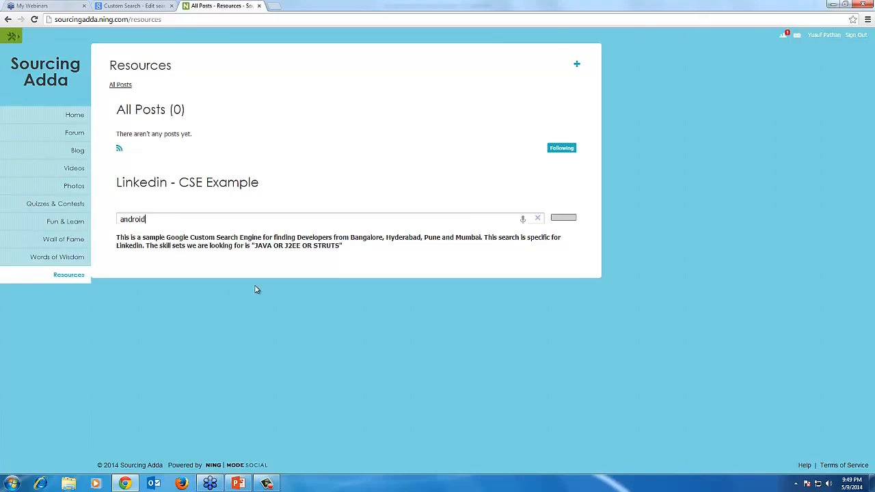
# - Switch to the Google Custom Search page and open the setup of the Linkedin Search engine
pyautogui.click(114, 5)
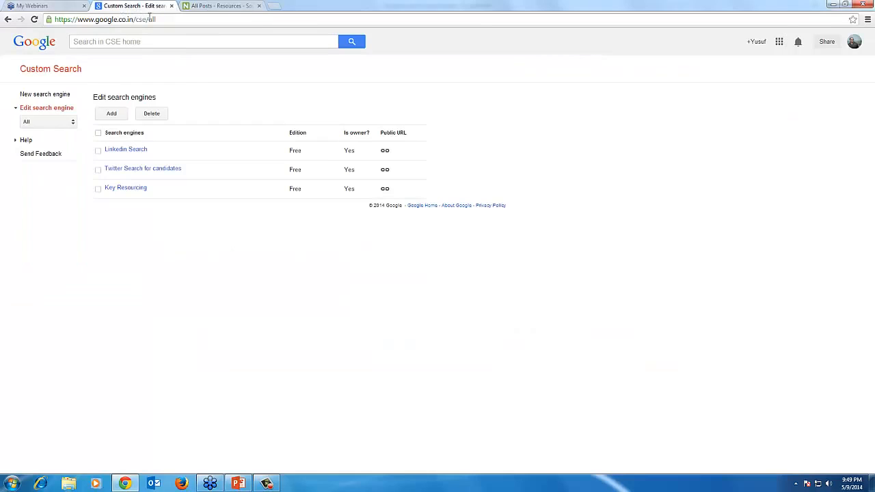
pyautogui.moveTo(146, 19); pyautogui.dragTo(77, 20)
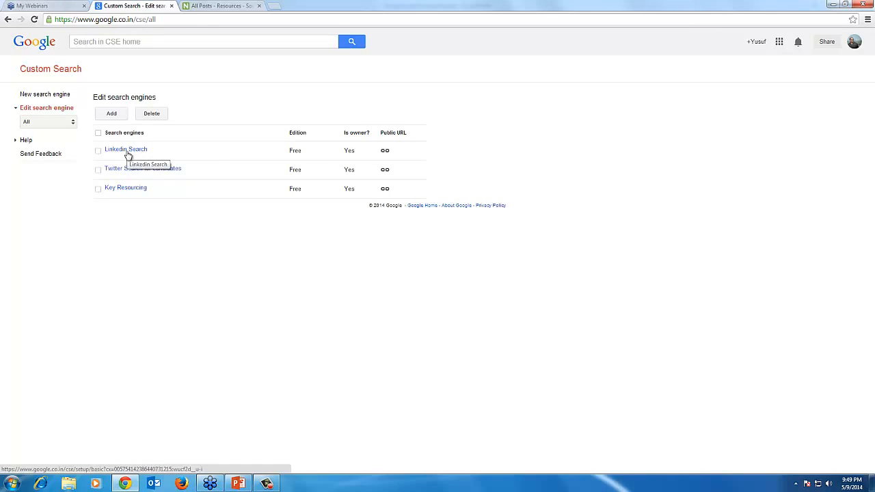
pyautogui.click(127, 154)
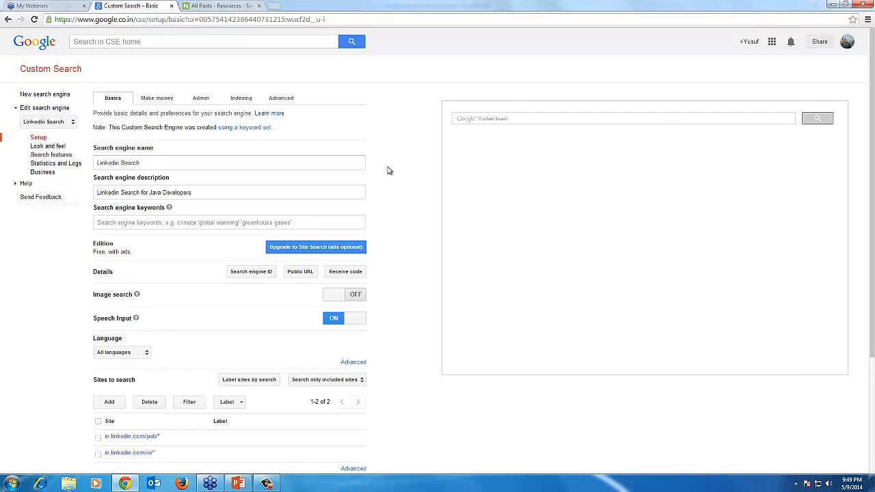
pyautogui.scroll(-2, 388, 170)
pyautogui.scroll(2, 387, 171)
# - Search for android in the preview of the Linkedin Search engine
pyautogui.click(473, 119)
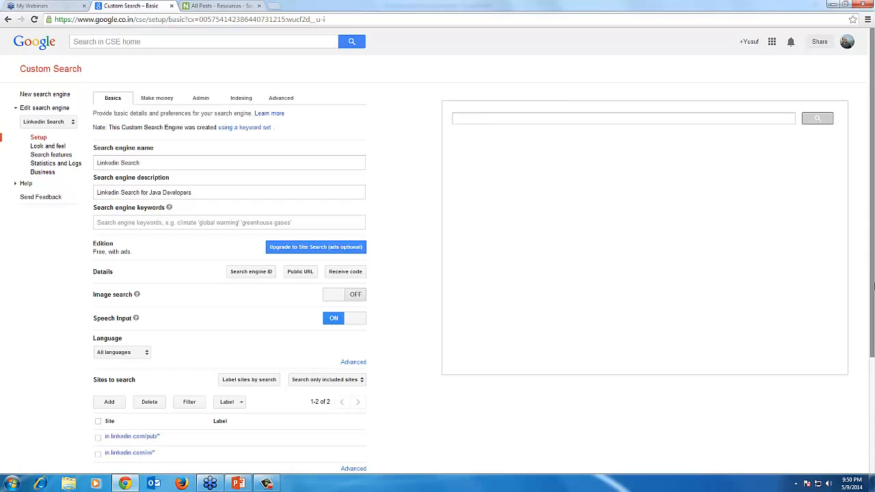
pyautogui.write('android')
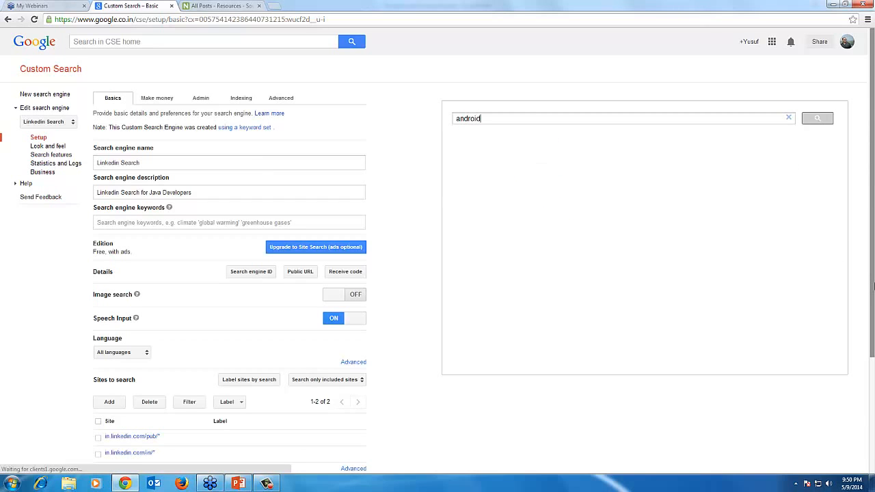
pyautogui.press('Return')
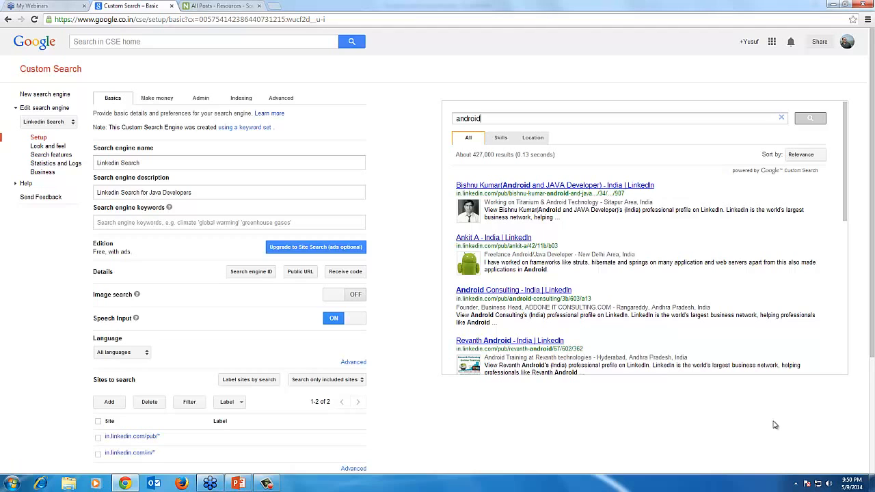
# - Compare the preview's Skills and Location refinements, look through the Skills results, and return to all results
pyautogui.click(504, 141)
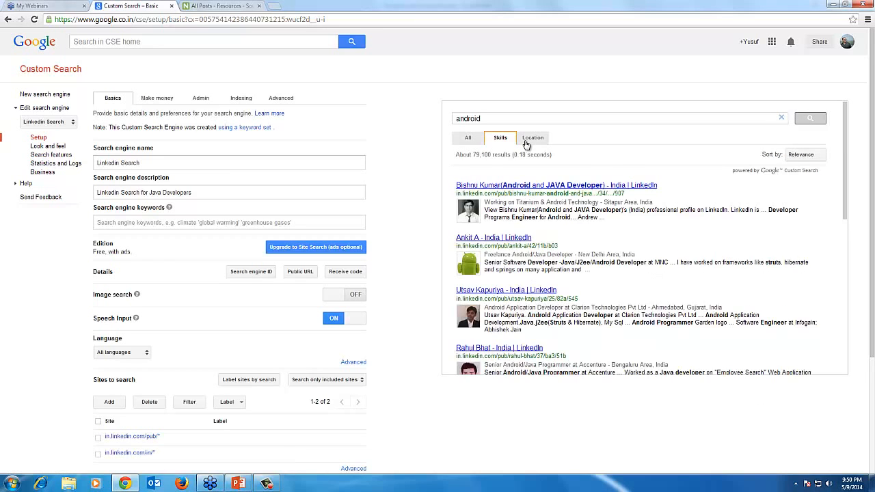
pyautogui.click(530, 140)
pyautogui.click(468, 140)
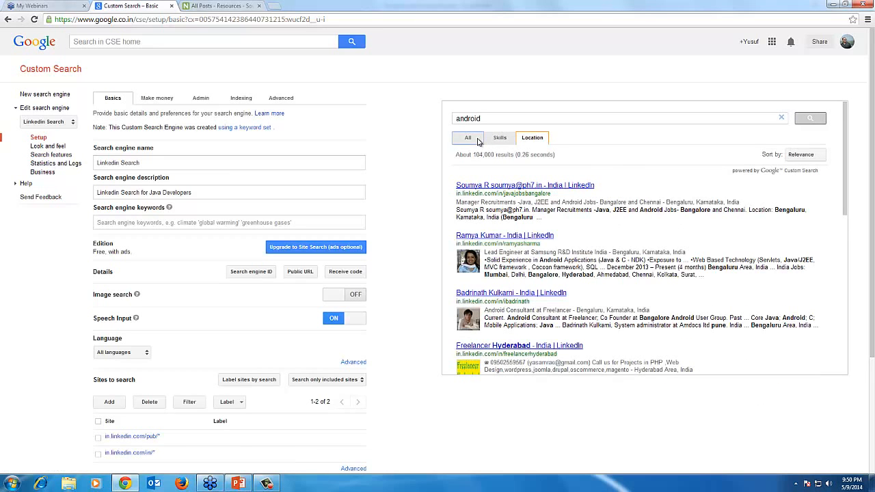
pyautogui.click(499, 139)
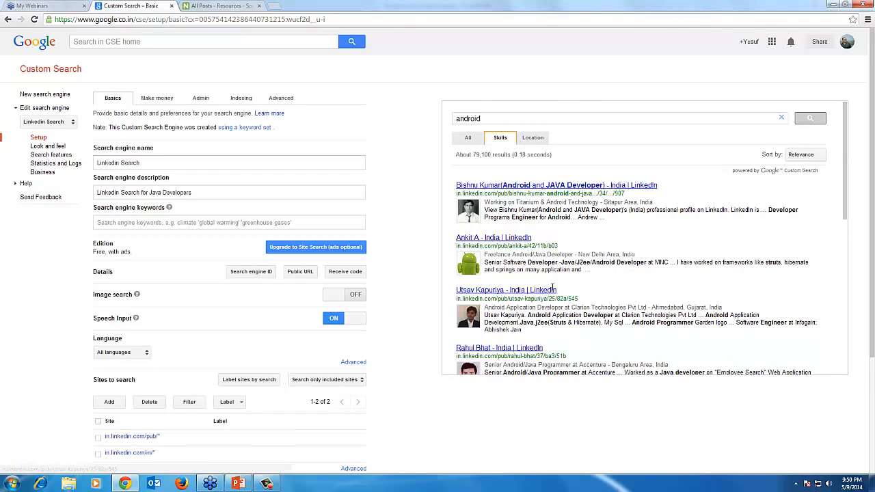
pyautogui.scroll(-10, 550, 287)
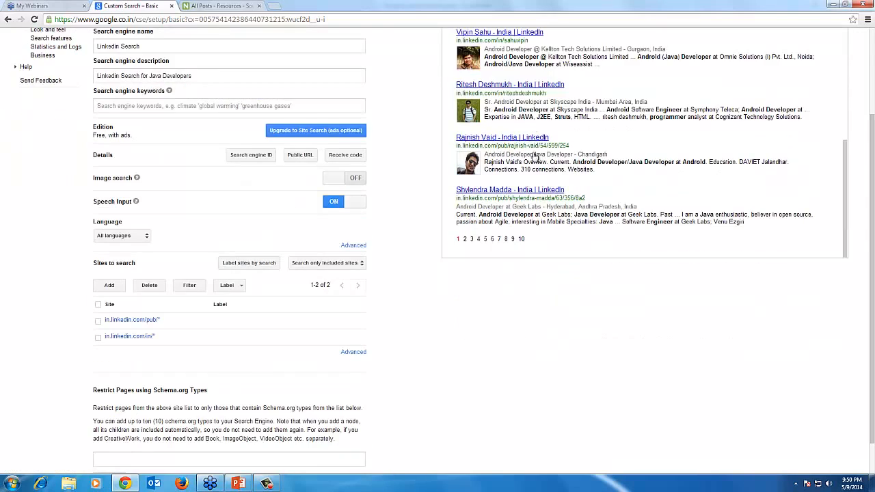
pyautogui.scroll(10, 535, 158)
pyautogui.click(469, 137)
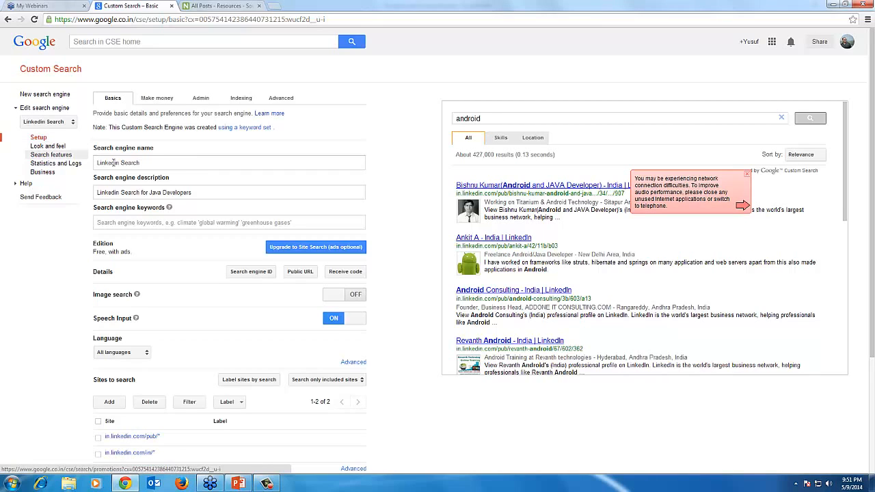
# - Highlight the whole search engine name in the basic setup details
pyautogui.click(139, 163)
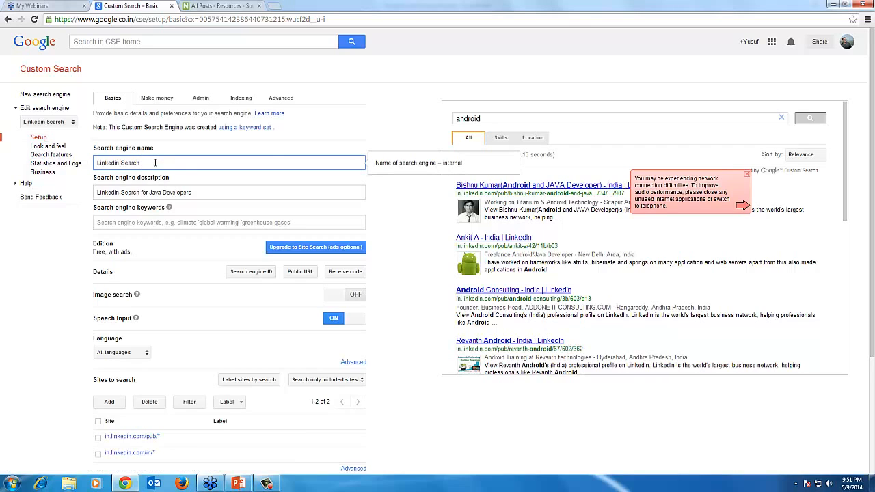
pyautogui.hotkey('ctrl', 'shift', 'Left')
pyautogui.hotkey('ctrl', 'shift', 'Left')
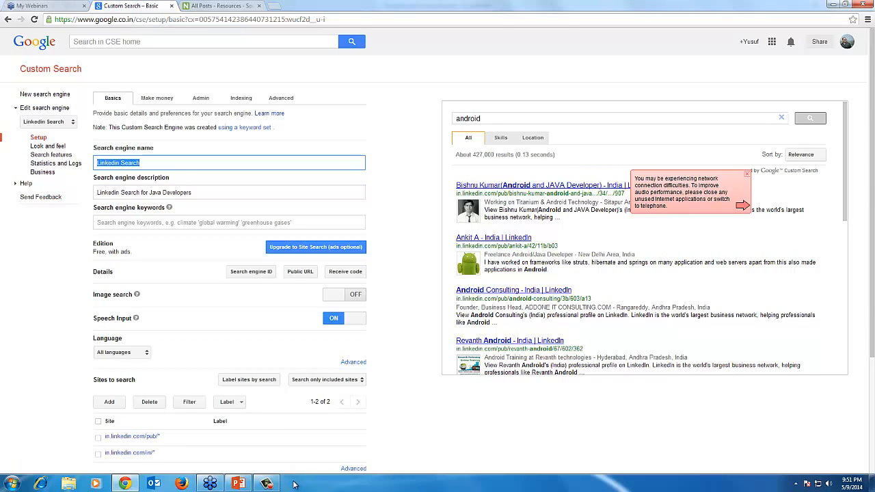
# - Check the audio settings in the GoToWebinar control panel and collapse the panel again
pyautogui.click(211, 484)
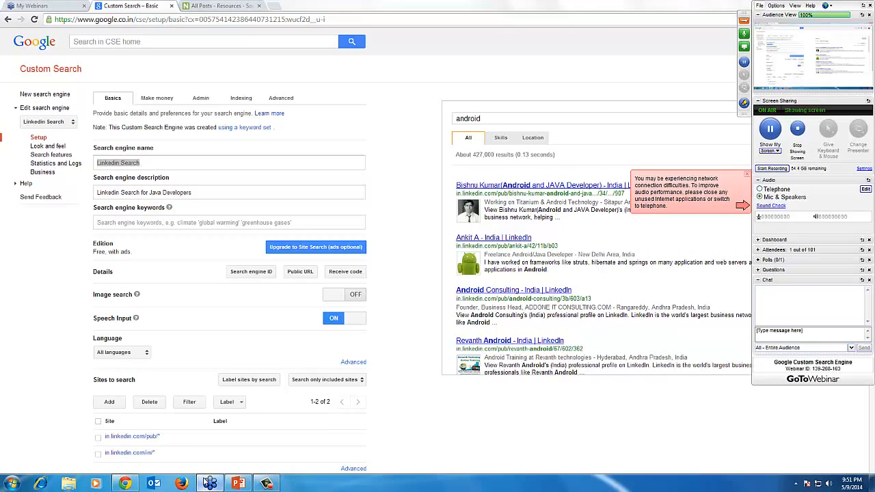
pyautogui.click(745, 22)
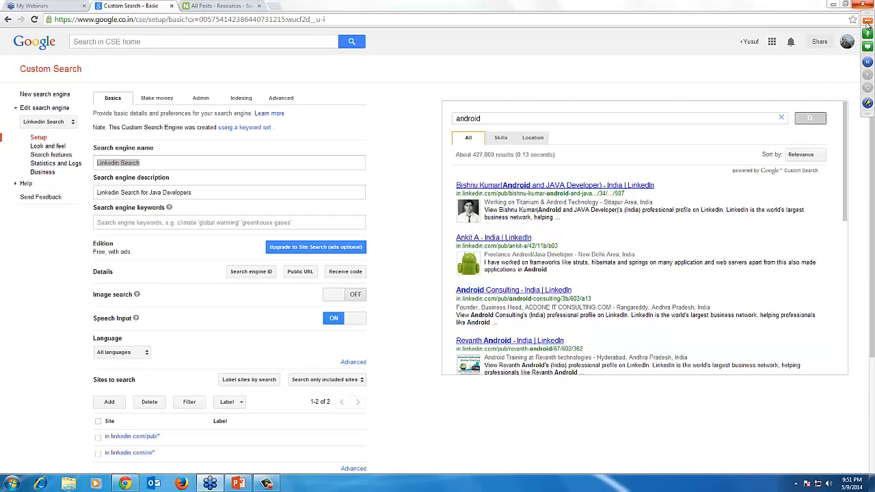
pyautogui.click(867, 22)
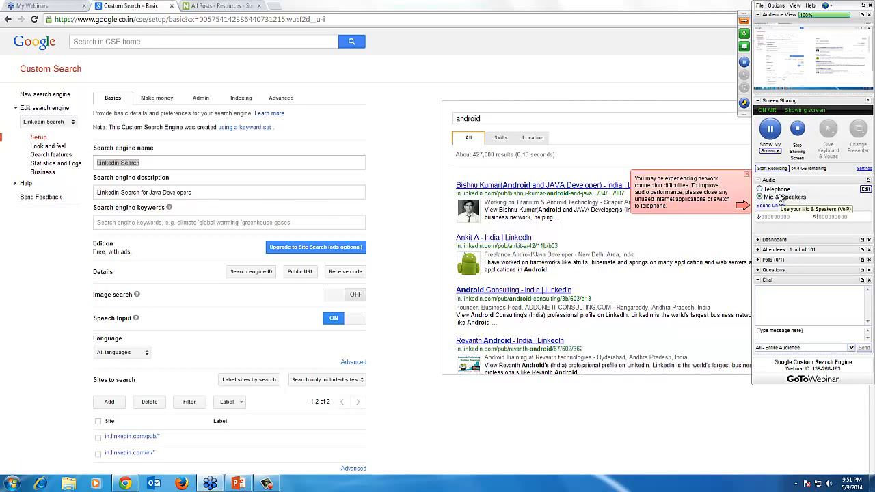
pyautogui.click(744, 22)
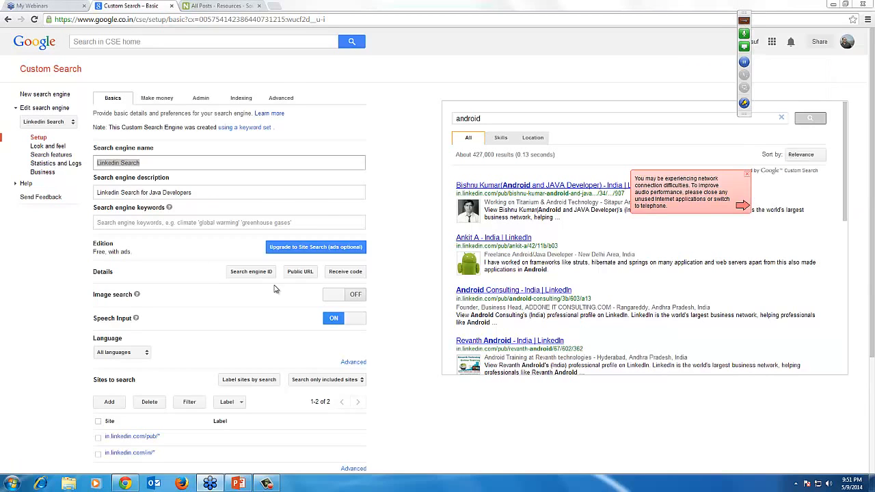
# - Examine the search engine's name, description and keywords fields, highlighting the description text
pyautogui.click(145, 164)
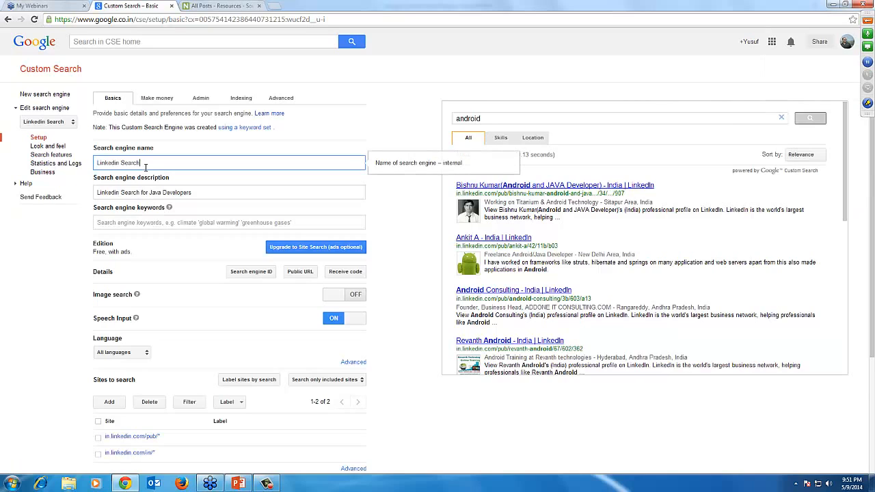
pyautogui.click(201, 192)
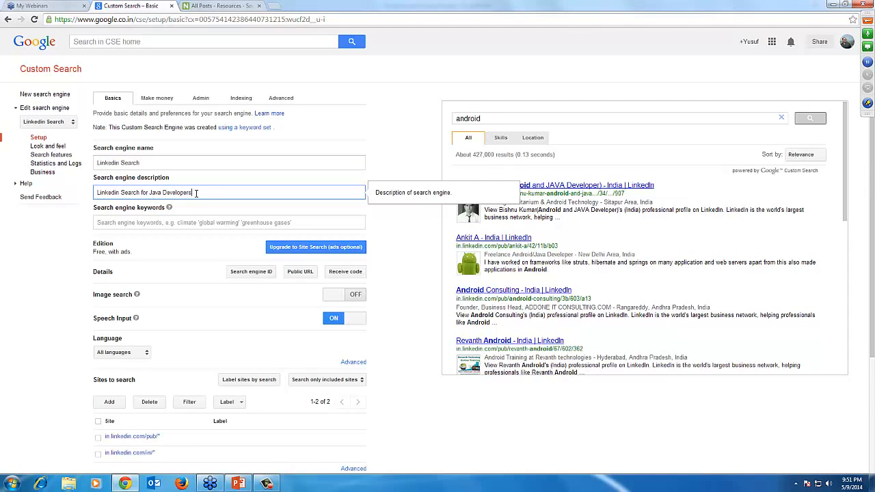
pyautogui.moveTo(196, 193); pyautogui.dragTo(87, 194)
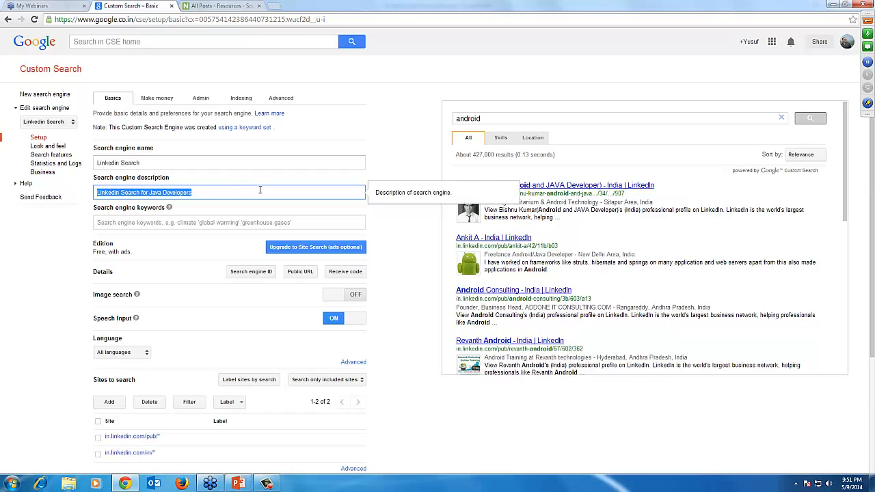
pyautogui.doubleClick(158, 163)
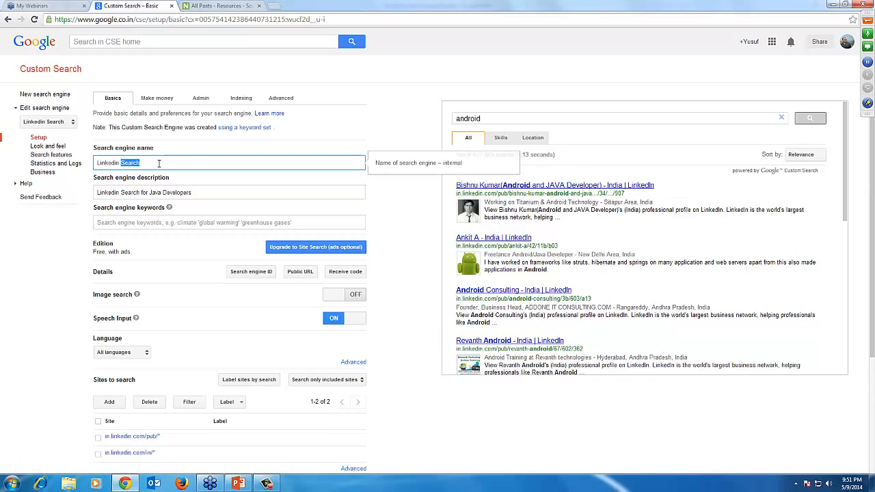
pyautogui.click(123, 224)
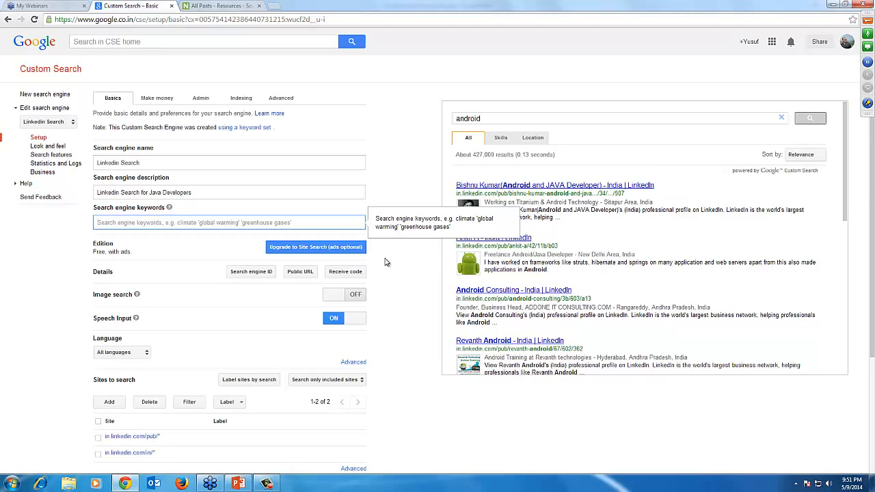
# - Go through the Edition, Details, Image search and Speech Input settings, highlighting their labels
pyautogui.scroll(-1, 384, 262)
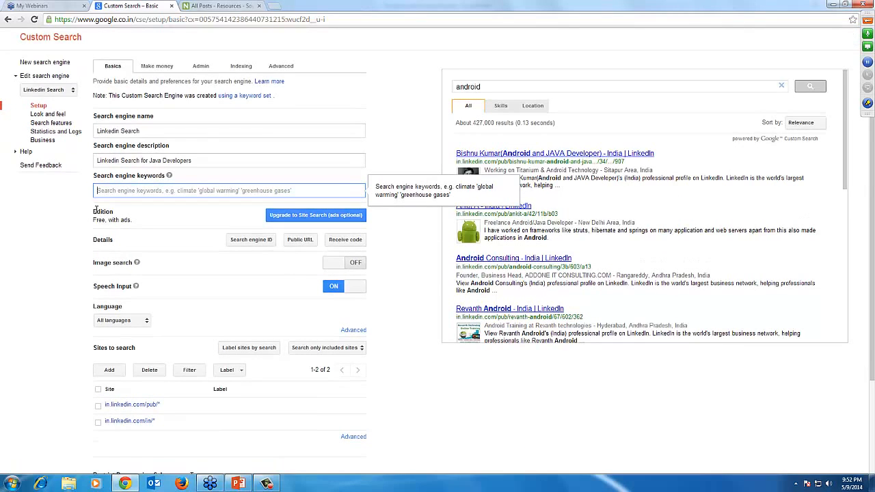
pyautogui.moveTo(95, 216); pyautogui.dragTo(123, 218)
pyautogui.click(103, 241)
pyautogui.doubleClick(102, 240)
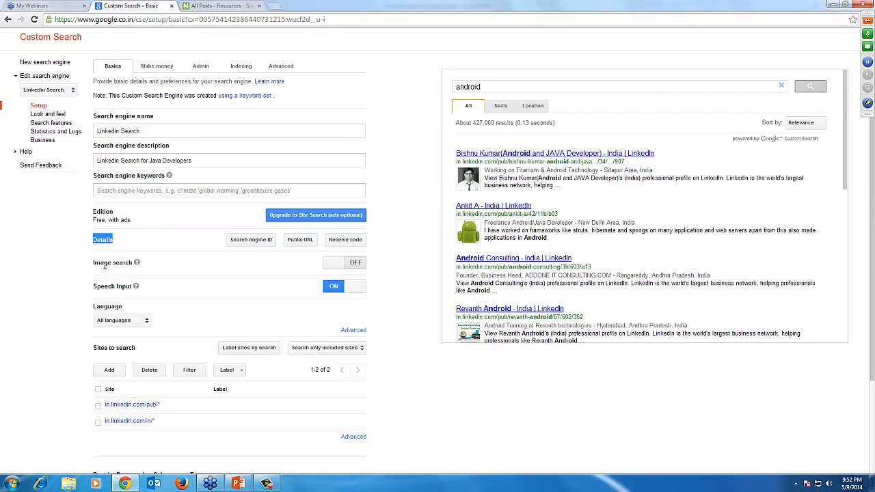
pyautogui.tripleClick(106, 264)
pyautogui.tripleClick(102, 289)
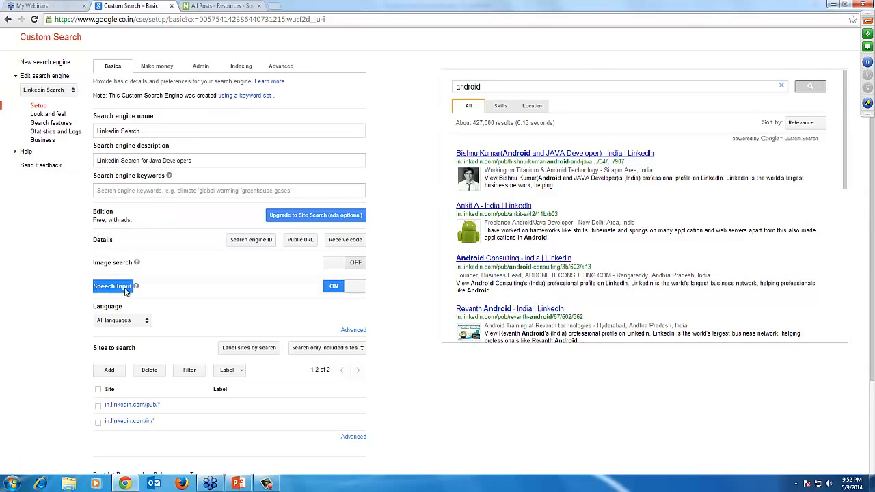
# - Examine the Sites to search section and compare its LinkedIn URL patterns with the addresses of the preview results
pyautogui.scroll(-1, 154, 298)
pyautogui.scroll(-1, 150, 295)
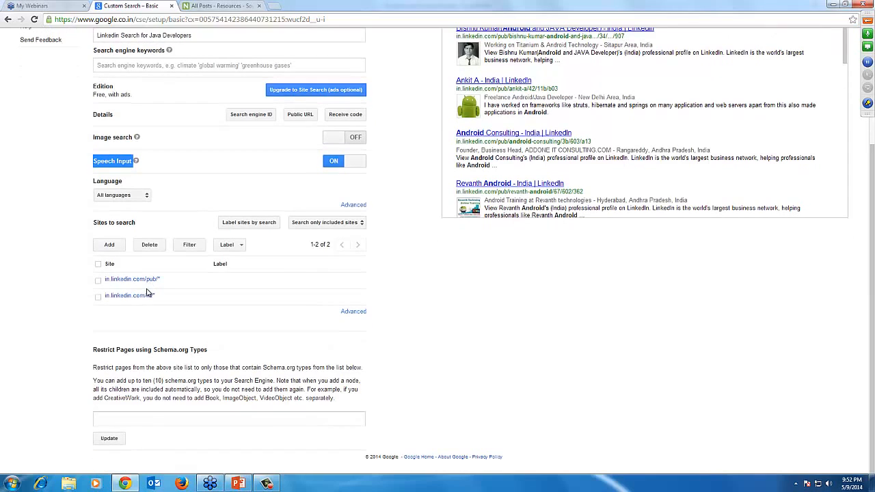
pyautogui.moveTo(93, 224); pyautogui.dragTo(136, 222)
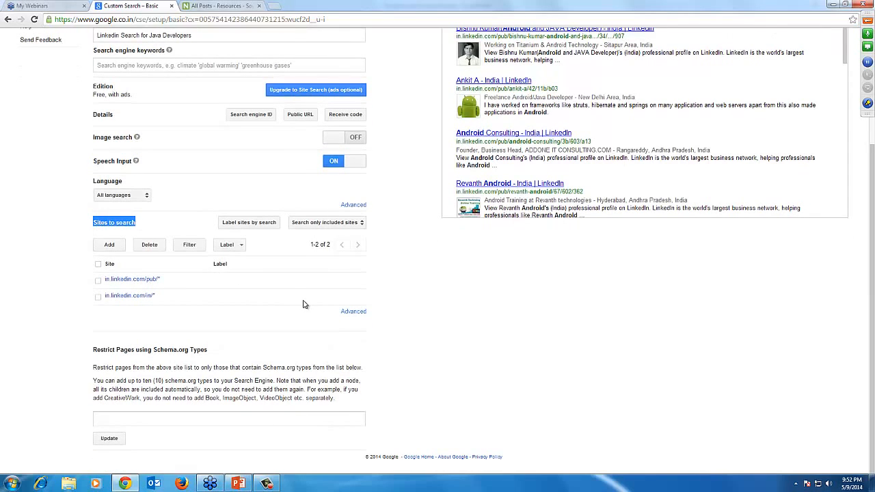
pyautogui.scroll(3, 442, 254)
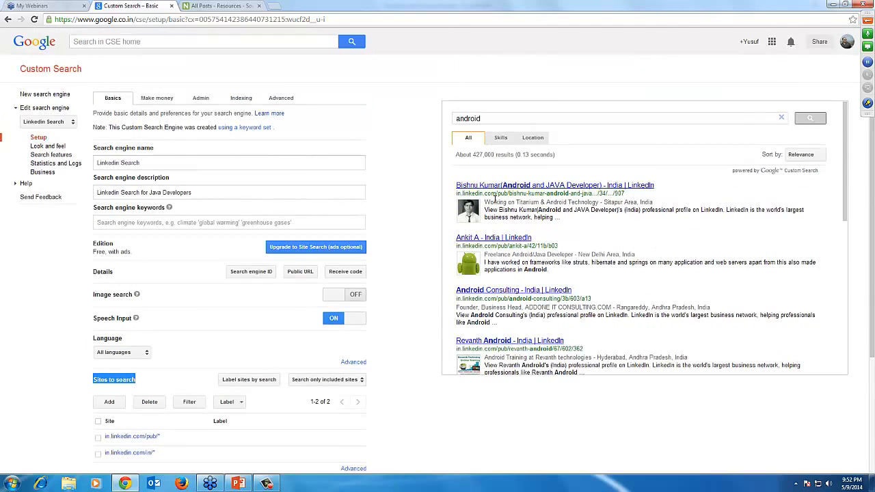
pyautogui.scroll(-3, 501, 264)
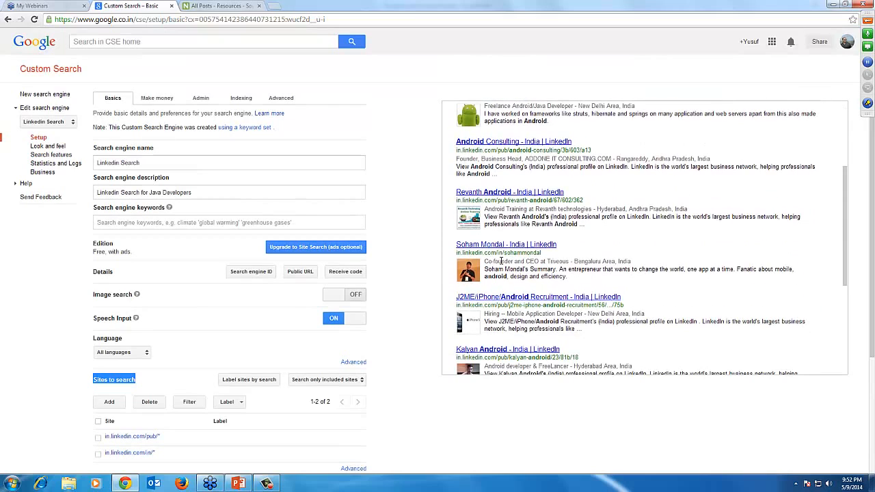
pyautogui.scroll(-5, 501, 262)
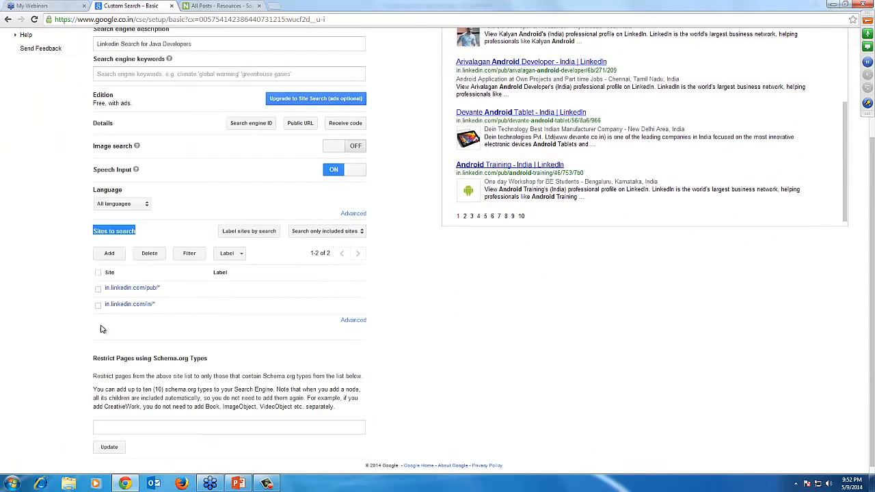
pyautogui.click(106, 292)
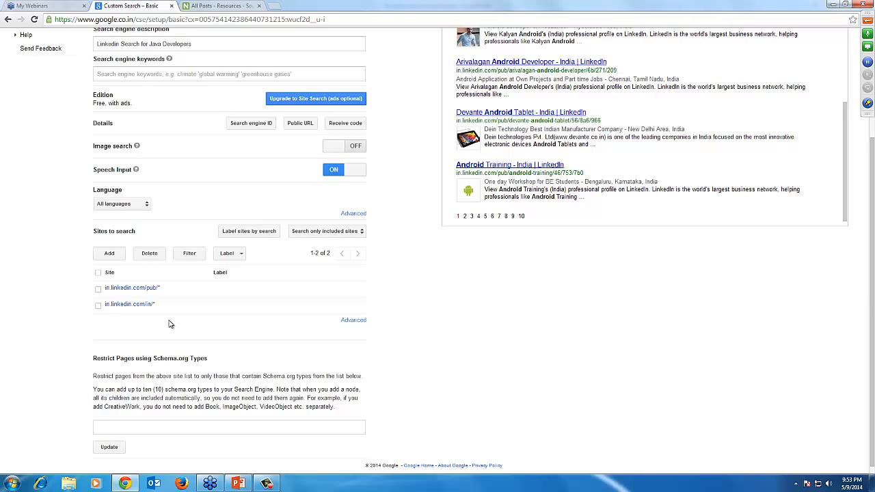
# - Expand the advanced options of Sites to search and examine the LinkedIn patterns listed under Sites to exclude
pyautogui.click(349, 321)
pyautogui.scroll(-2, 380, 303)
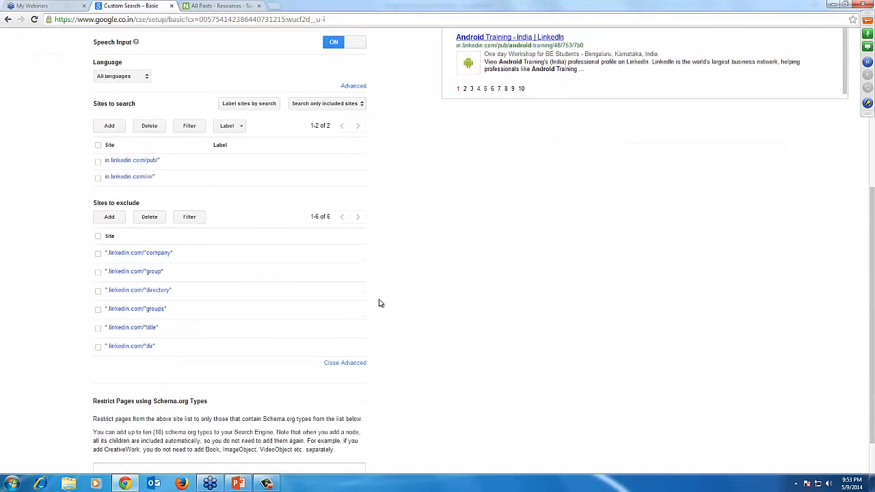
pyautogui.scroll(-1, 380, 302)
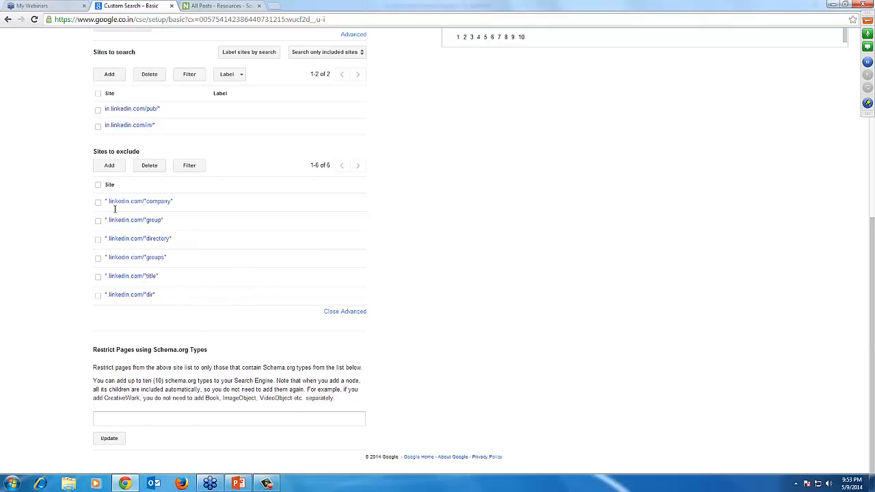
# - Examine the LinkedIn patterns under Sites to exclude alongside the profile addresses in the preview results
pyautogui.moveTo(87, 181); pyautogui.dragTo(145, 155)
pyautogui.click(86, 166)
pyautogui.click(385, 307)
pyautogui.scroll(5, 387, 292)
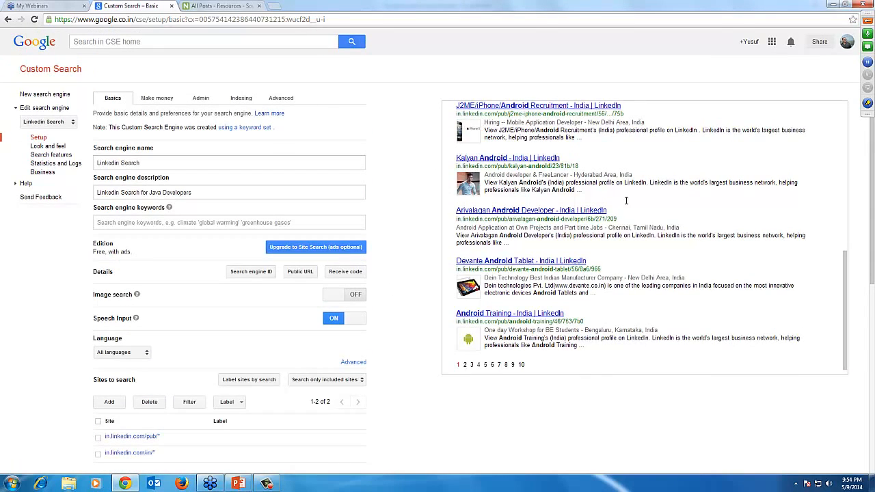
pyautogui.scroll(5, 626, 210)
pyautogui.scroll(-6, 626, 209)
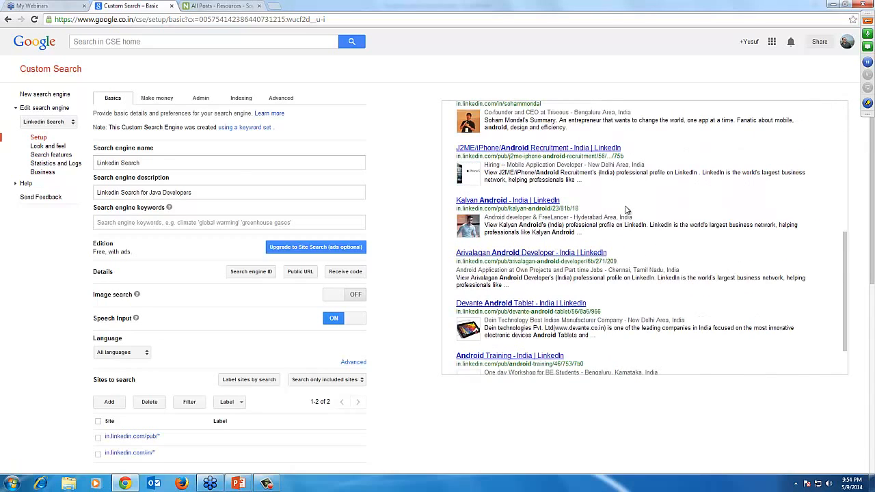
pyautogui.scroll(-5, 626, 210)
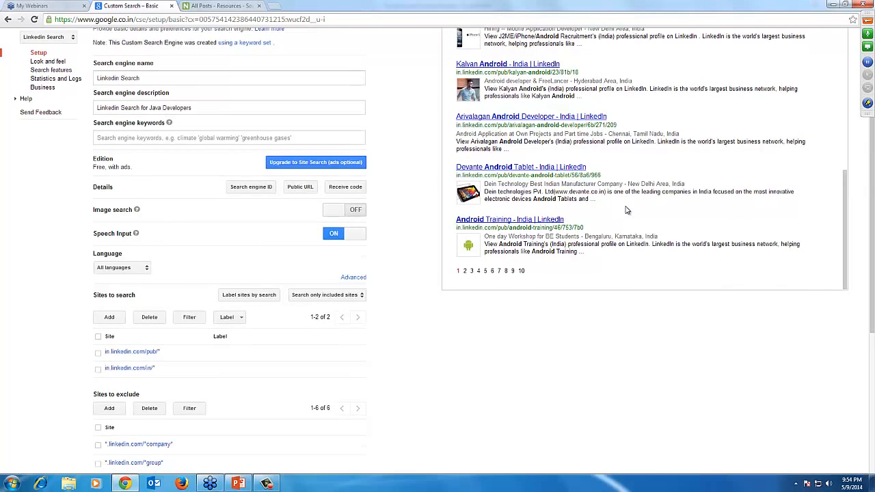
pyautogui.scroll(-5, 561, 244)
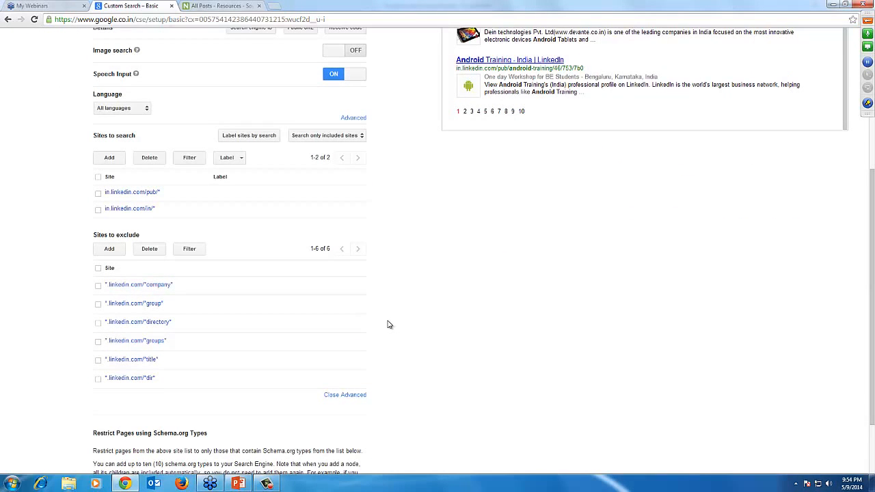
pyautogui.scroll(1, 386, 324)
pyautogui.scroll(5, 387, 324)
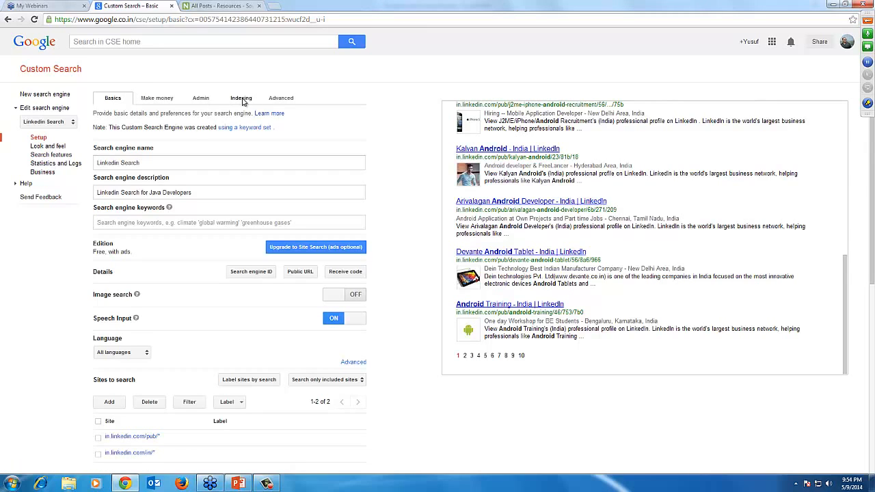
# - Look through the Advanced, Indexing, Admin and Make money setup pages and return to the Basics page
pyautogui.click(282, 99)
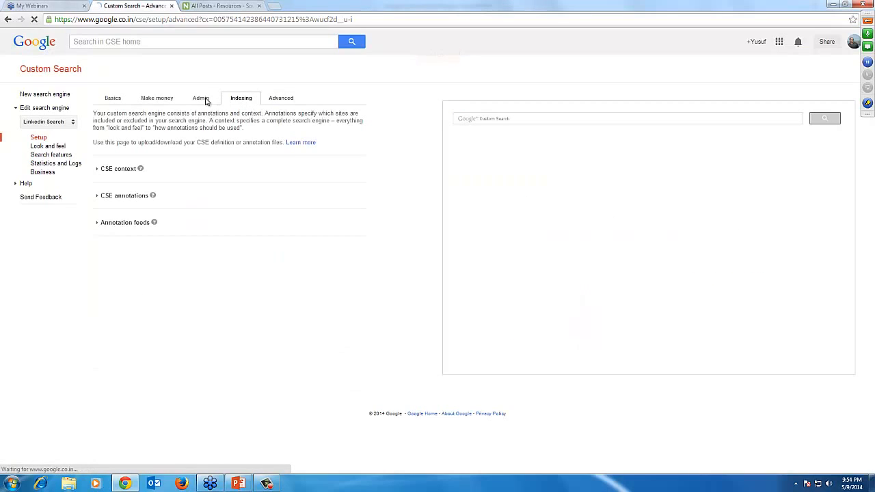
pyautogui.click(149, 102)
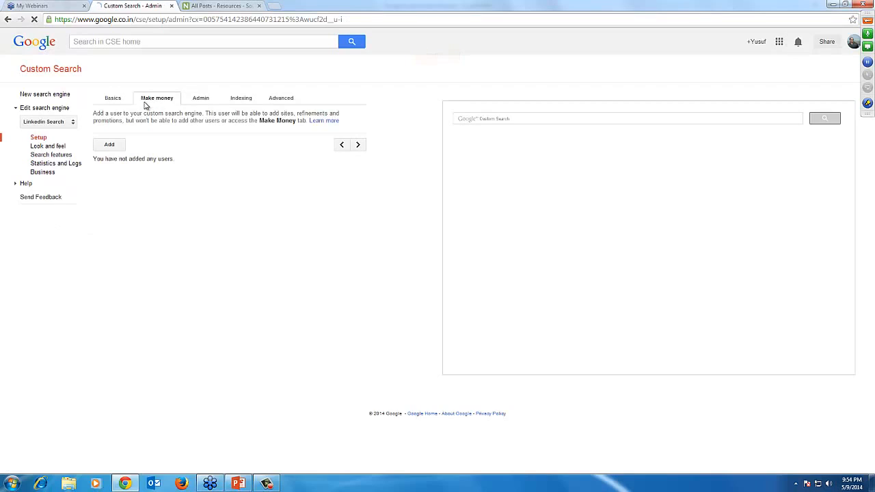
pyautogui.click(121, 102)
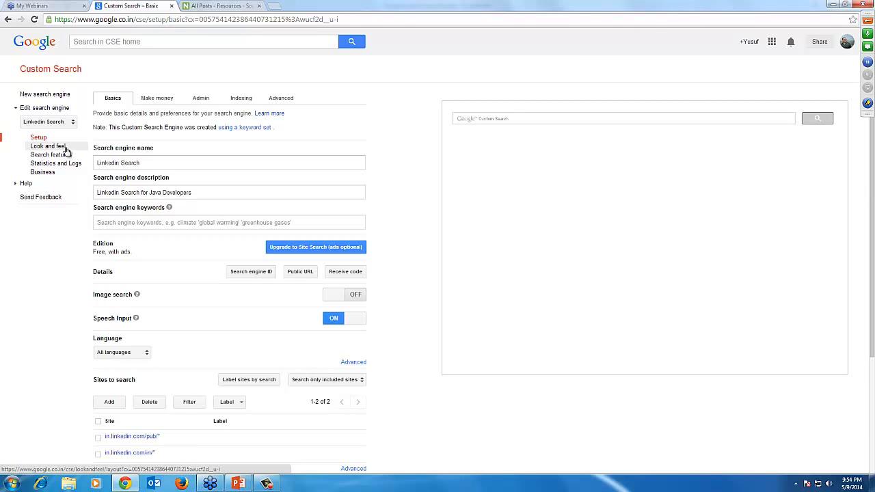
# - Go through the search engine's Look and feel options for layout, themes, customisation and thumbnails
pyautogui.click(64, 146)
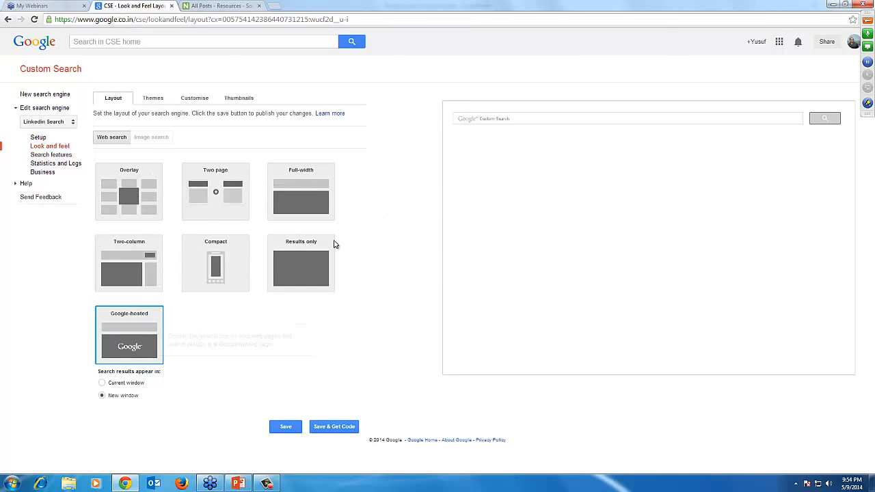
pyautogui.click(153, 98)
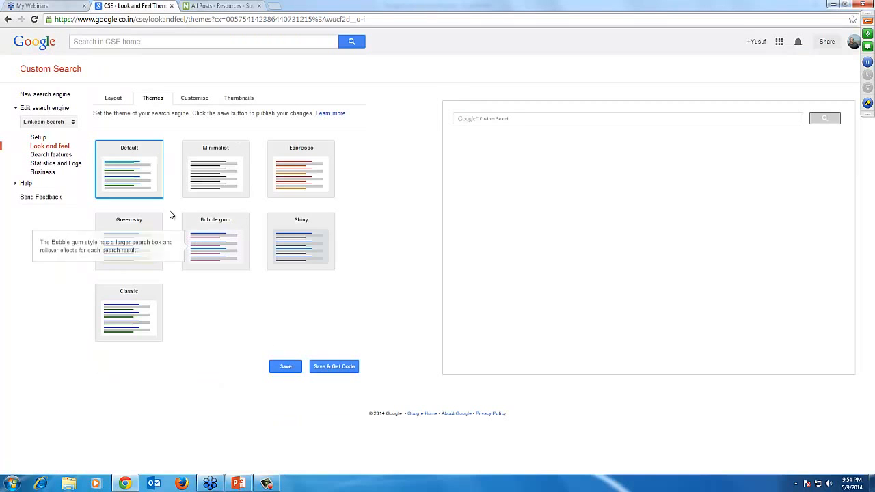
pyautogui.click(192, 101)
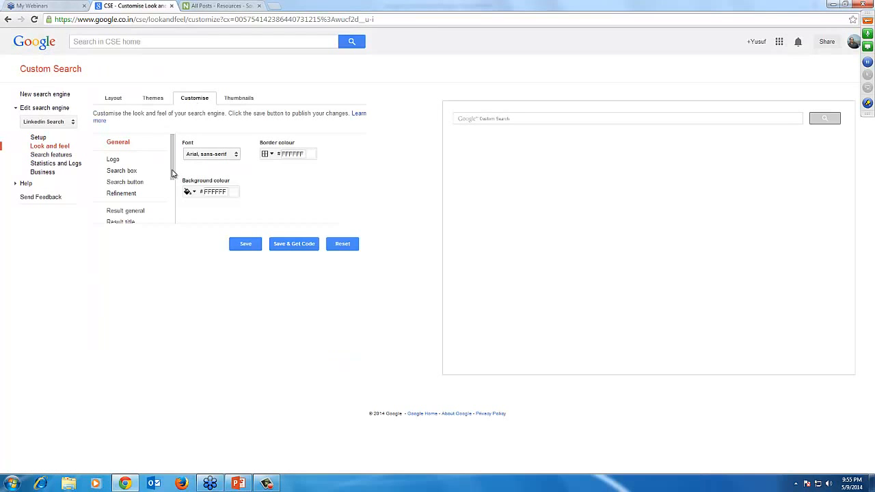
pyautogui.moveTo(171, 176)
pyautogui.mouseDown()
pyautogui.moveTo(175, 217)
pyautogui.moveTo(171, 164)
pyautogui.mouseUp()
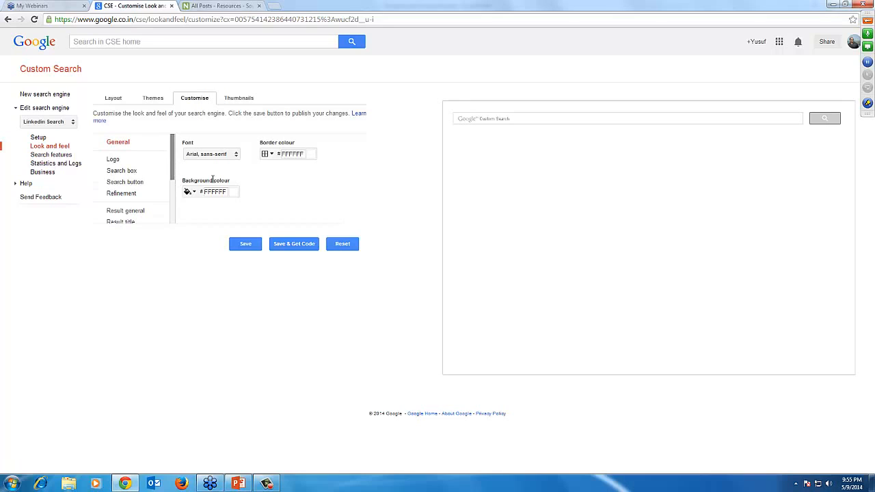
pyautogui.moveTo(172, 195); pyautogui.dragTo(167, 164)
pyautogui.click(235, 103)
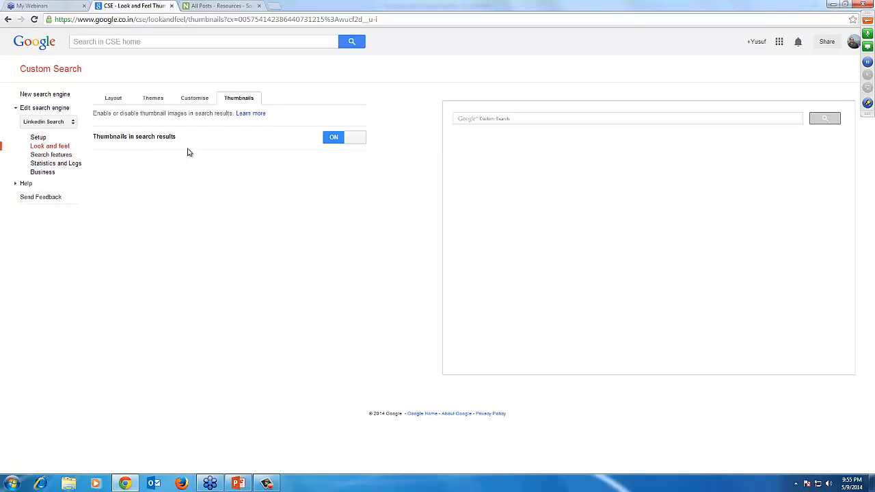
# - Review the optional query words of the Skills refinement in Search features and save the refinement
pyautogui.click(79, 158)
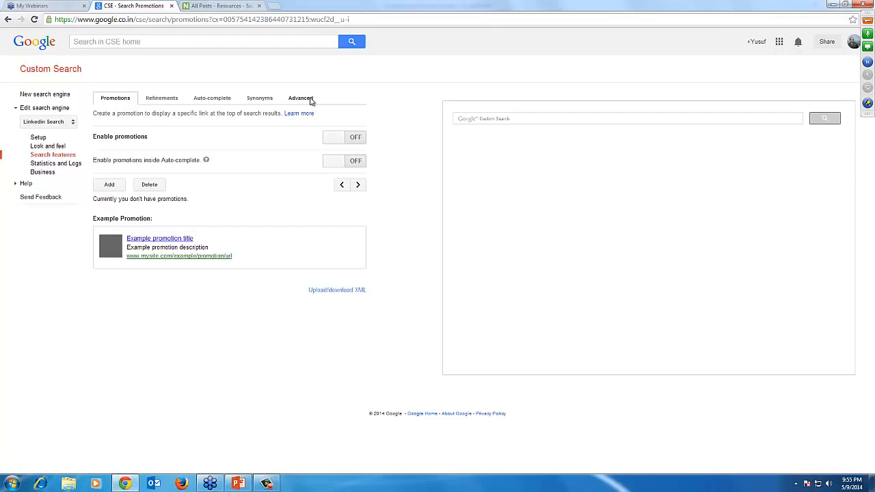
pyautogui.click(176, 101)
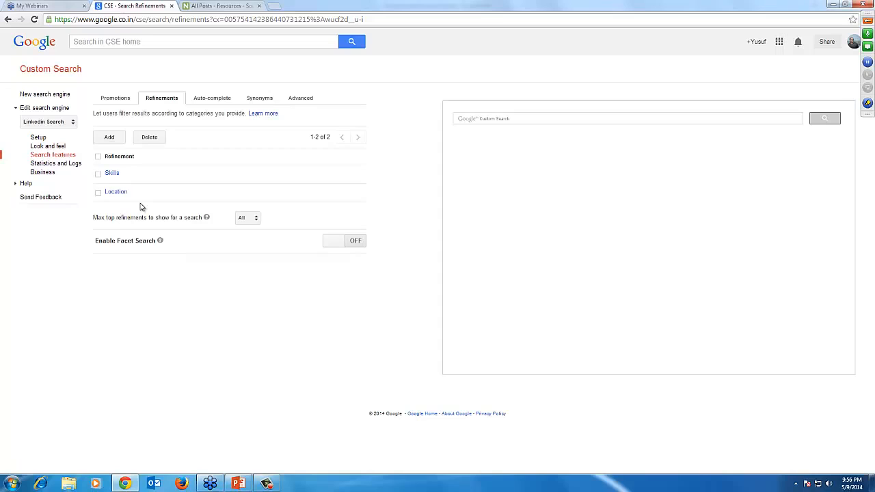
pyautogui.click(112, 174)
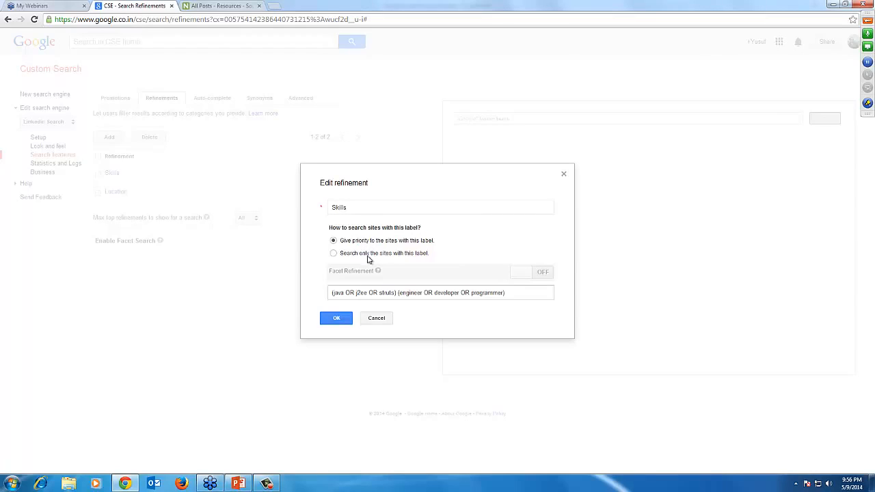
pyautogui.moveTo(511, 292); pyautogui.dragTo(331, 293)
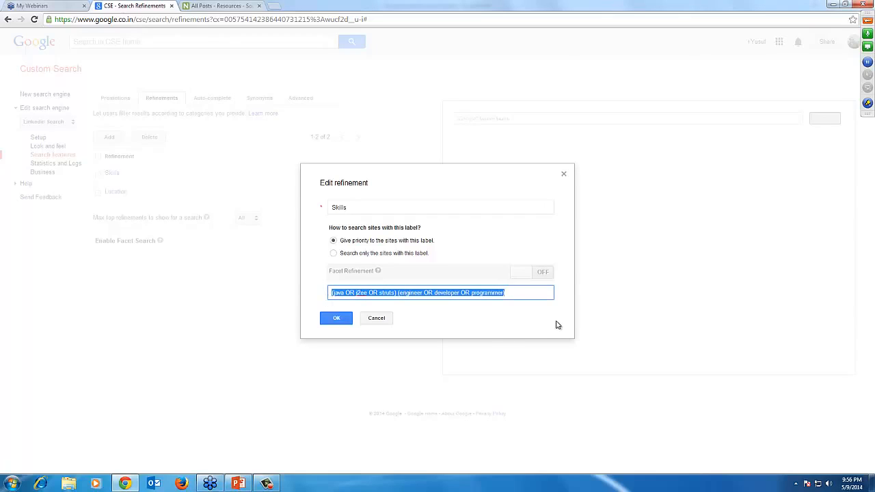
pyautogui.press('Home')
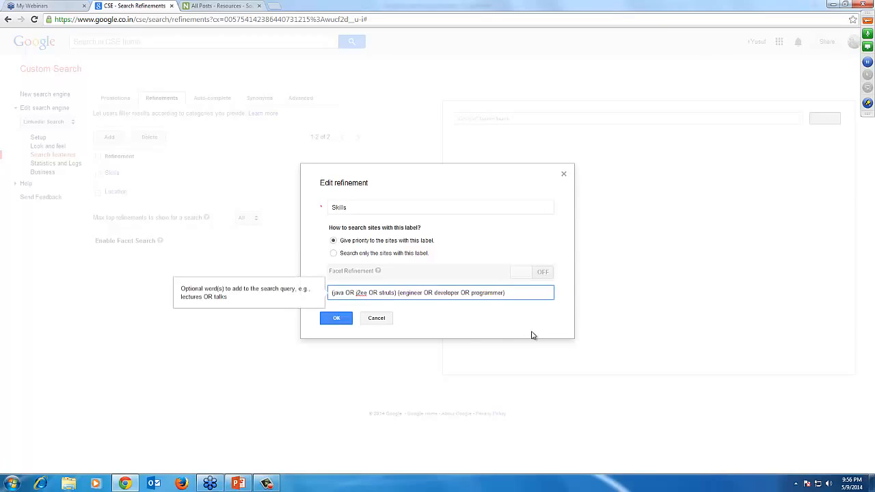
pyautogui.click(339, 319)
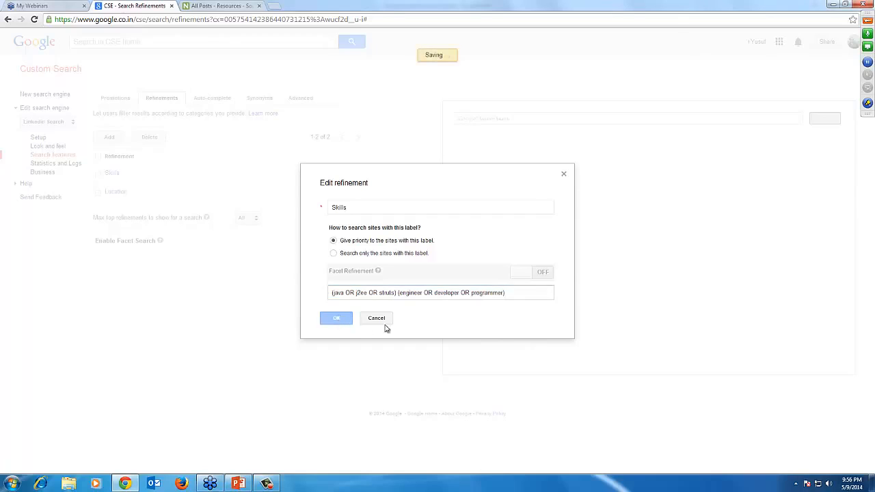
# - Read the Location refinement's optional query words through to the end and save the refinement
pyautogui.click(116, 192)
pyautogui.click(334, 293)
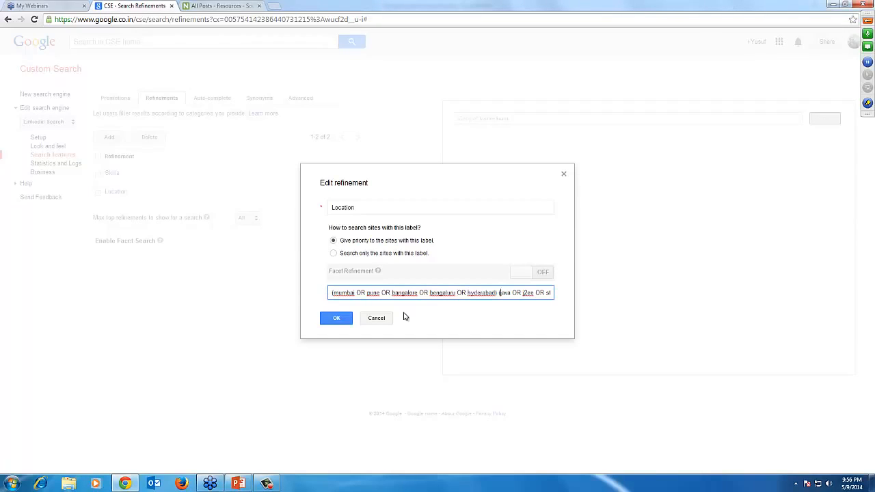
pyautogui.press('Right')
pyautogui.press('Right')
pyautogui.press('Right')
pyautogui.press('Right')
pyautogui.press('Right')
pyautogui.press('Right')
pyautogui.press('Right')
pyautogui.press('Right')
pyautogui.press('Right')
pyautogui.press('Right')
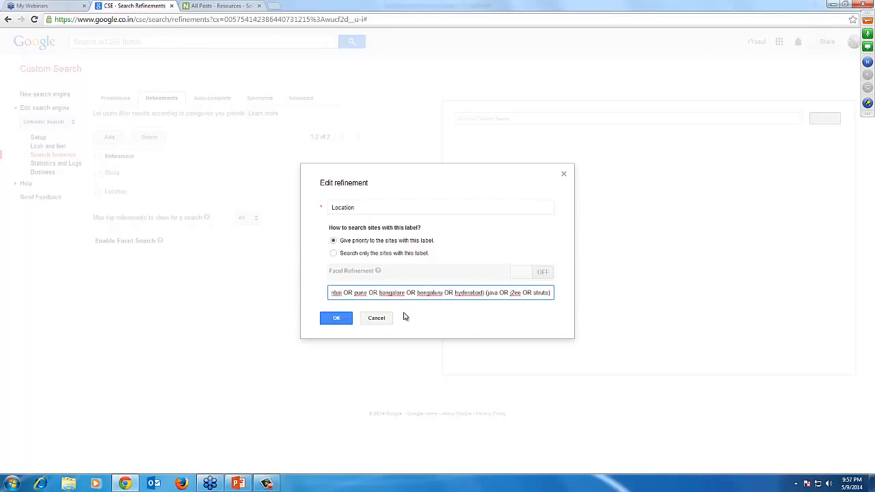
pyautogui.click(335, 318)
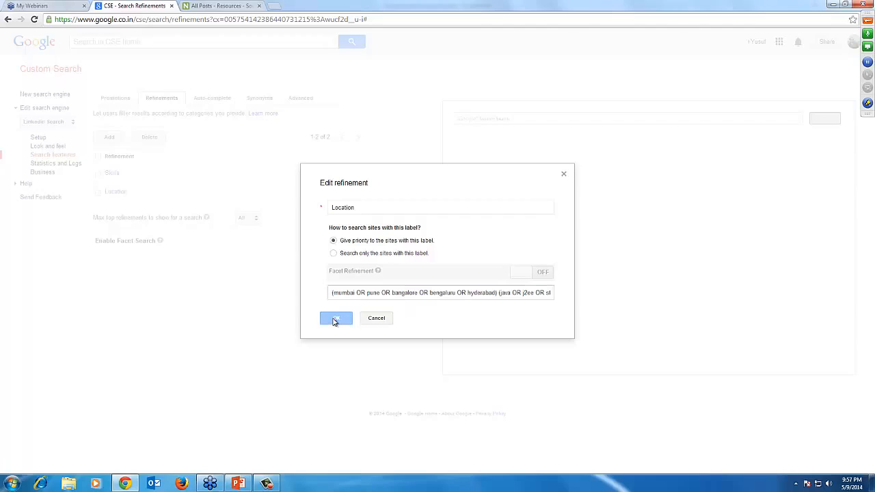
pyautogui.click(376, 319)
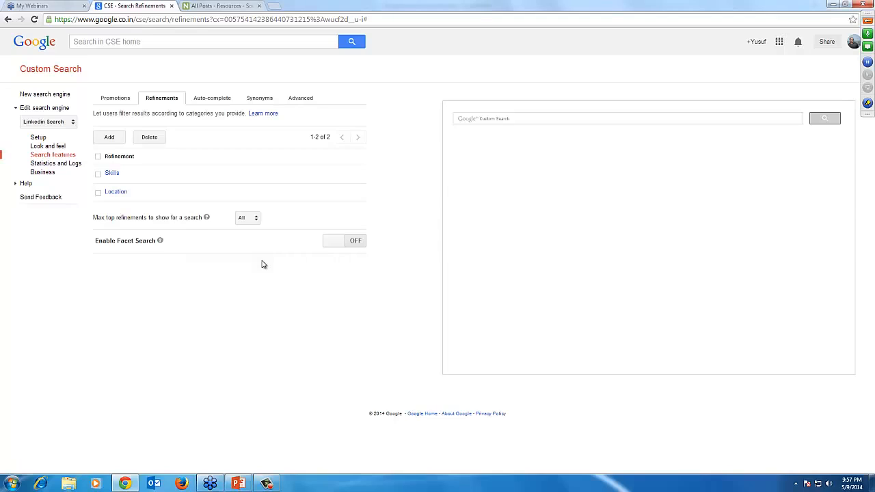
# - View the Statistics and Logs and Business settings and return to the Search features promotions page
pyautogui.click(47, 165)
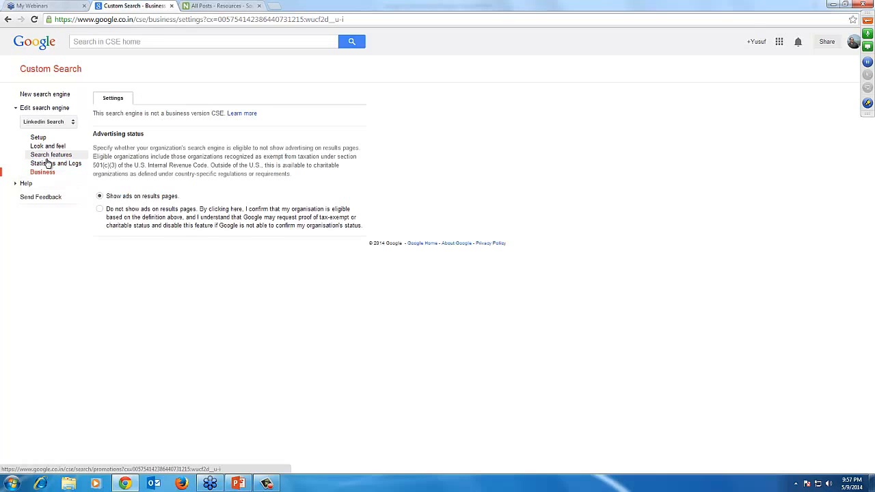
pyautogui.click(45, 158)
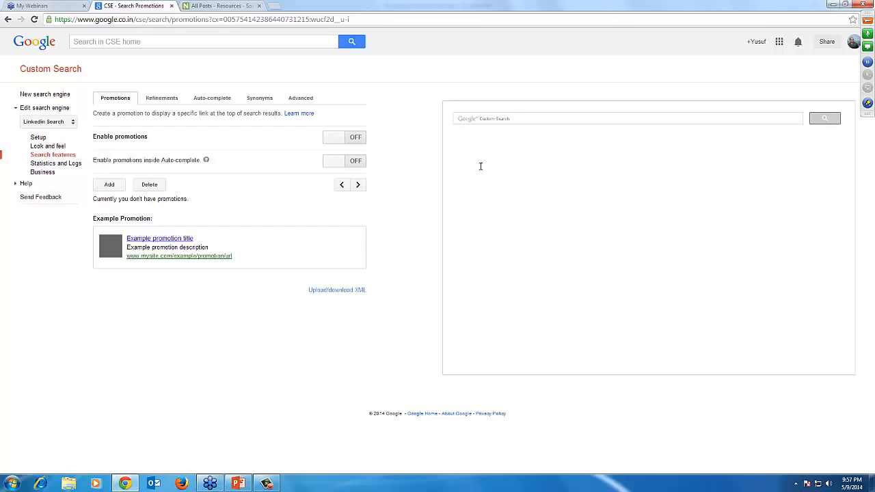
pyautogui.click(503, 116)
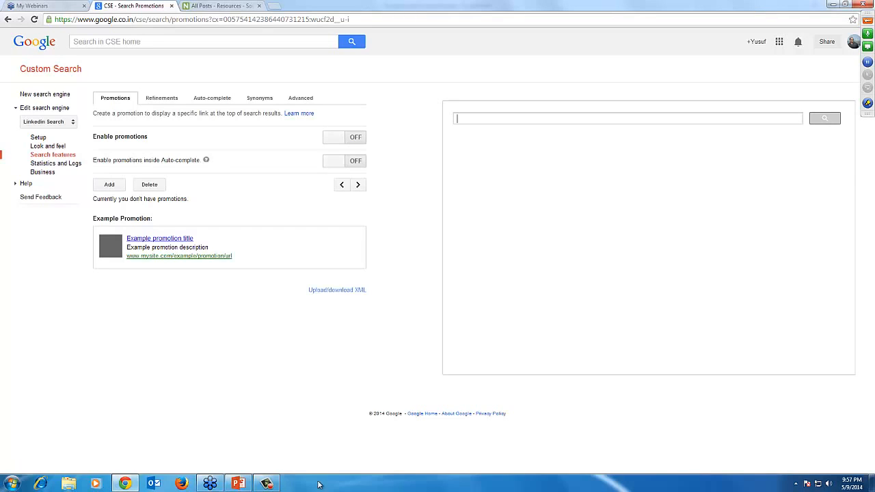
# - Switch to the PowerPoint presentation and start the slide show from slide 4, "How to create a Google (CSE)"
pyautogui.click(243, 485)
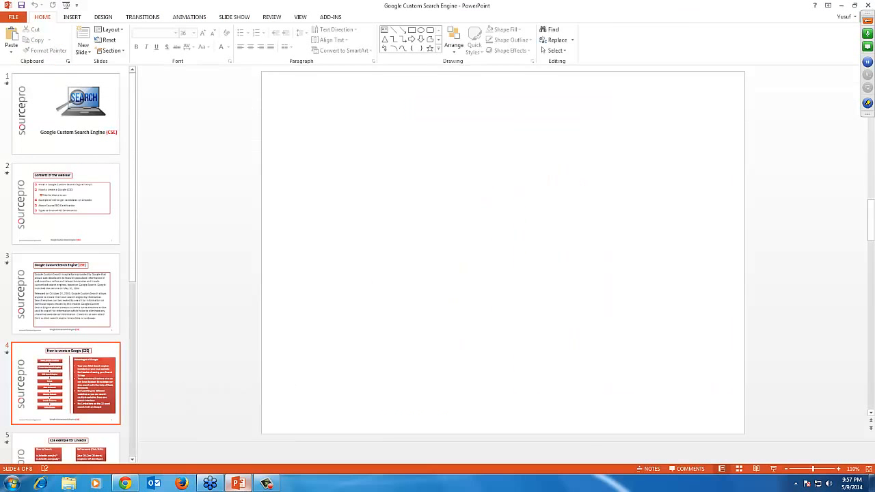
pyautogui.click(95, 385)
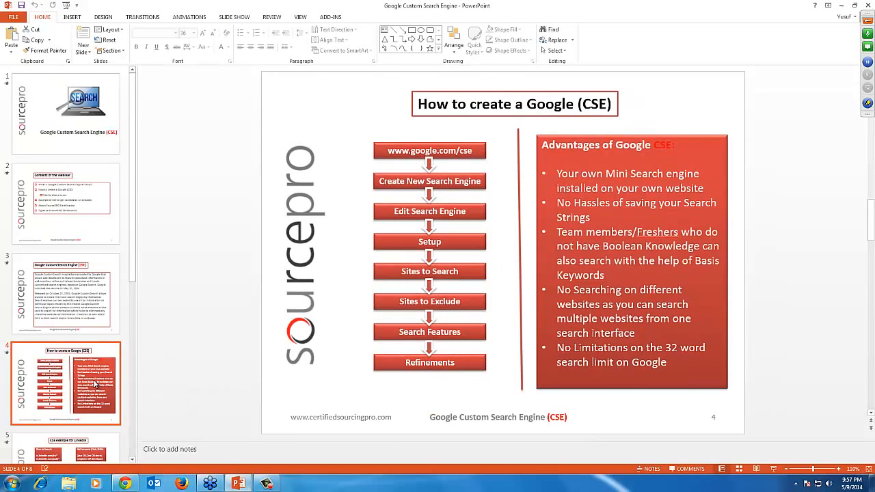
pyautogui.hotkey('shift', 'F5')
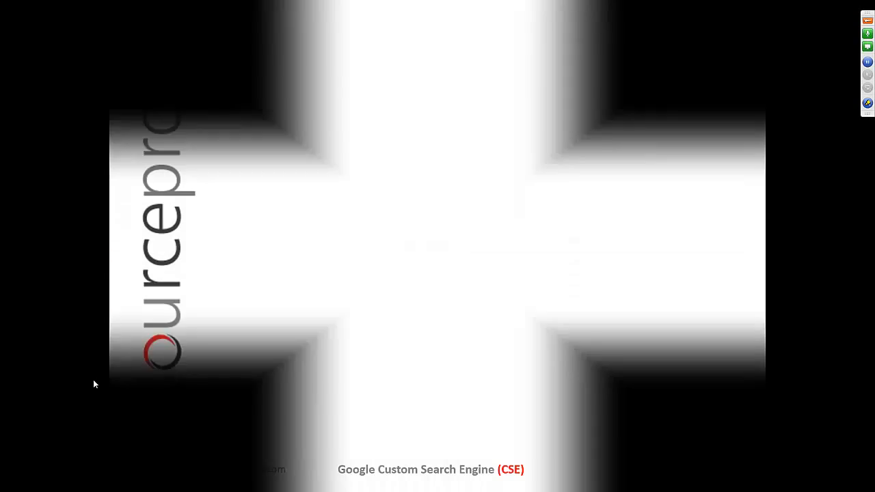